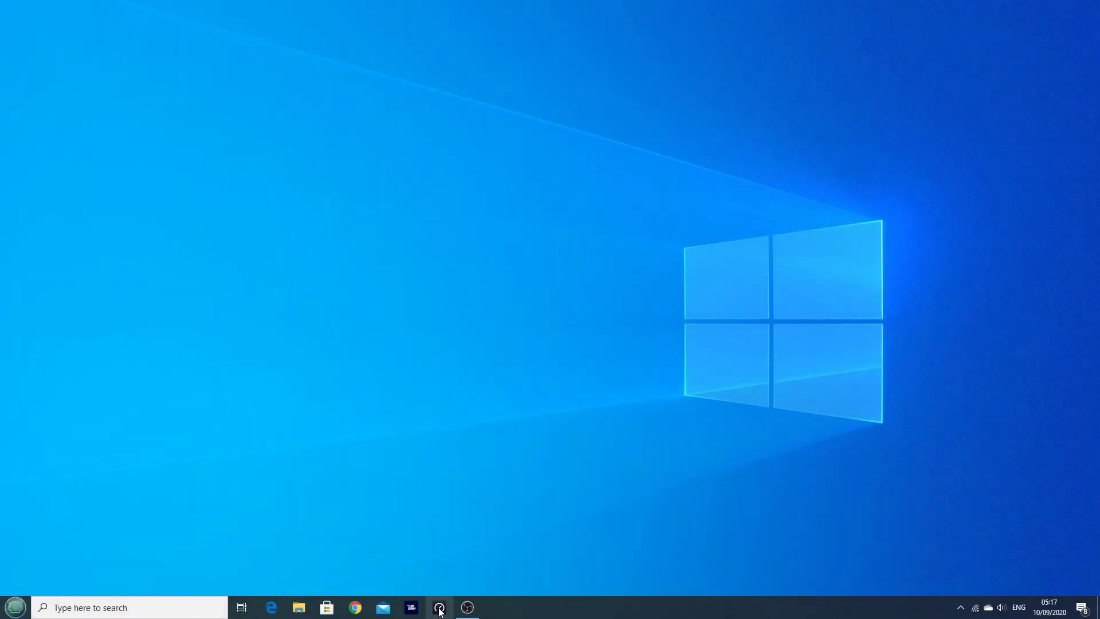
Step: Run an internet connection test in the Speedtest app and close the app when it finishes
click(439, 608)
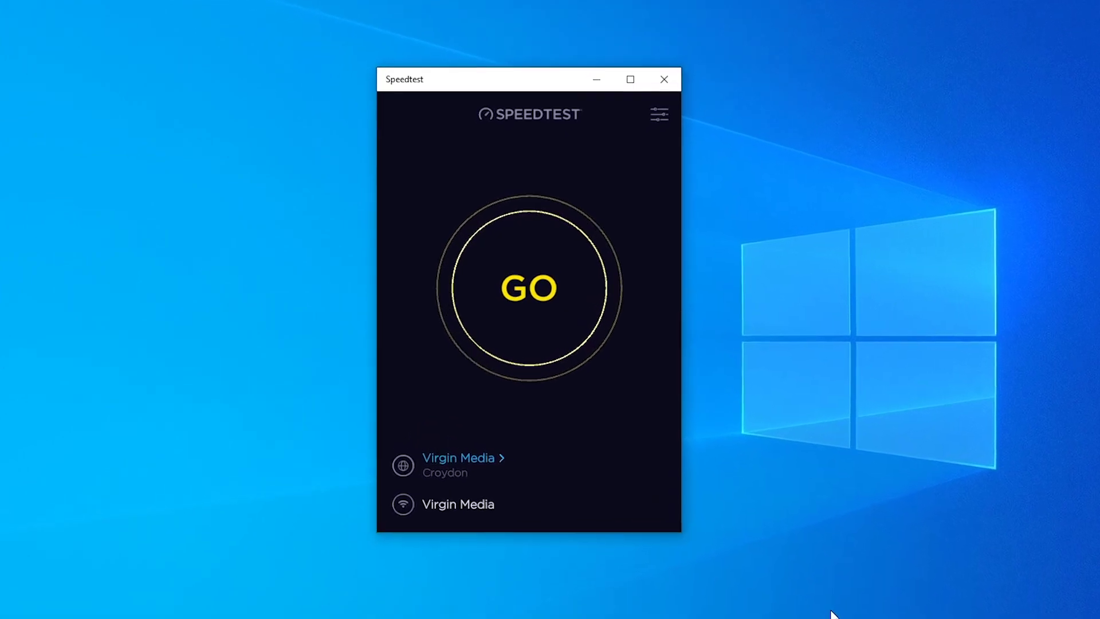
click(531, 286)
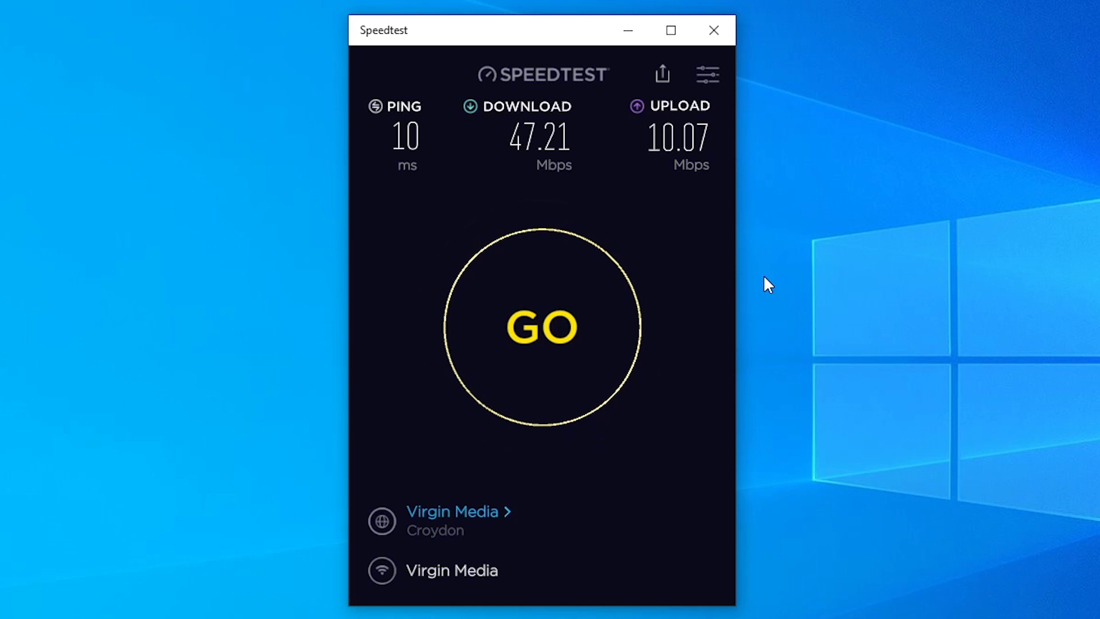
click(724, 32)
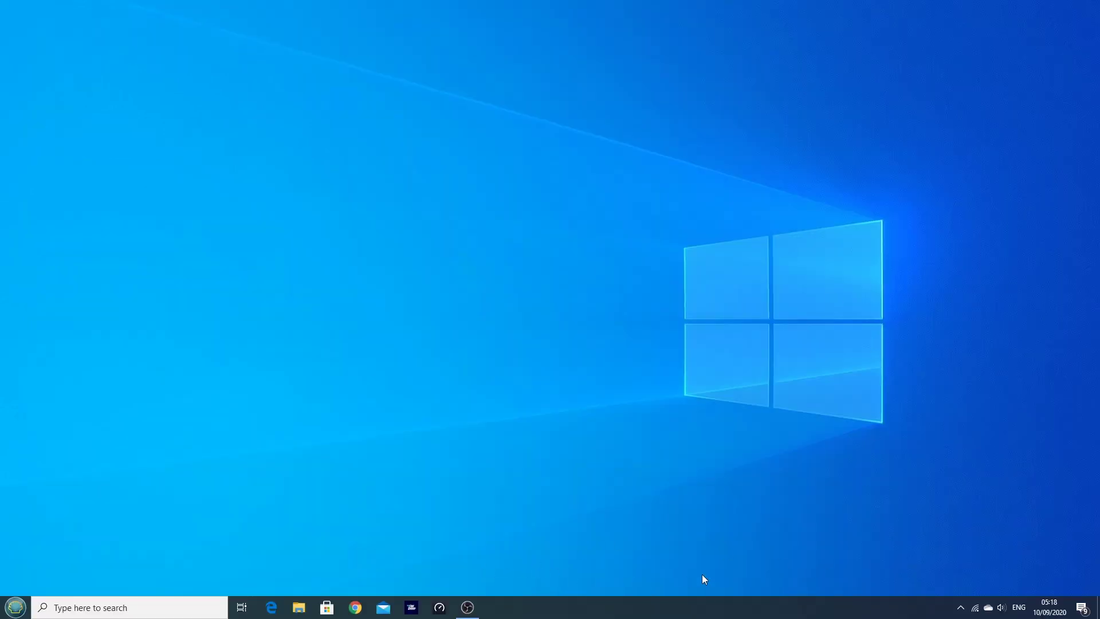
Step: Switch to Microsoft Flight Simulator, go to the World Map and open its filters
click(411, 607)
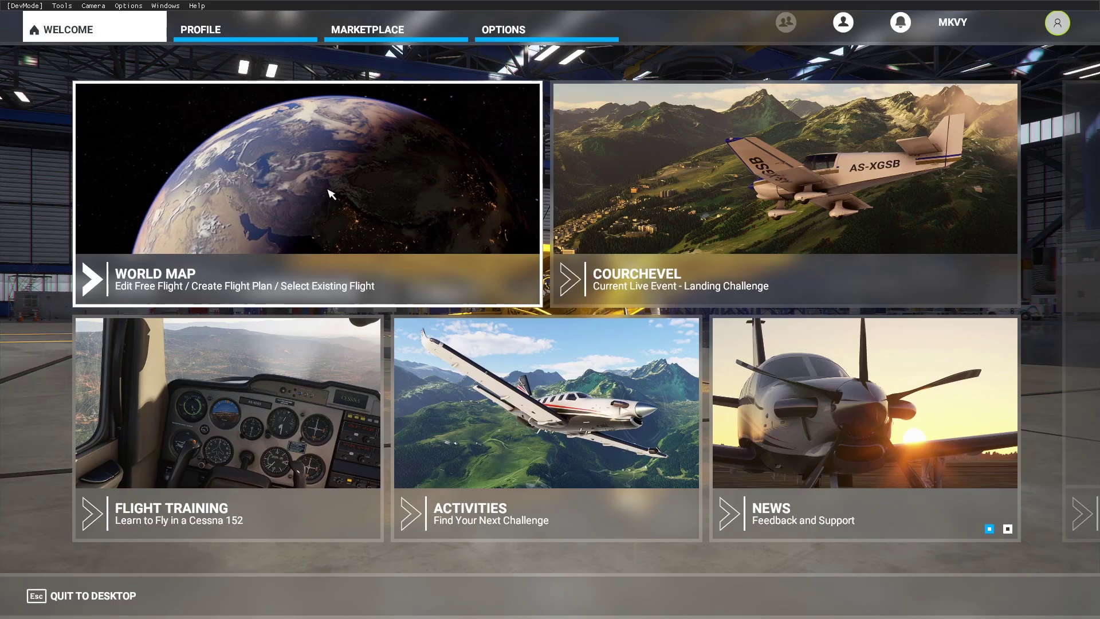
click(330, 192)
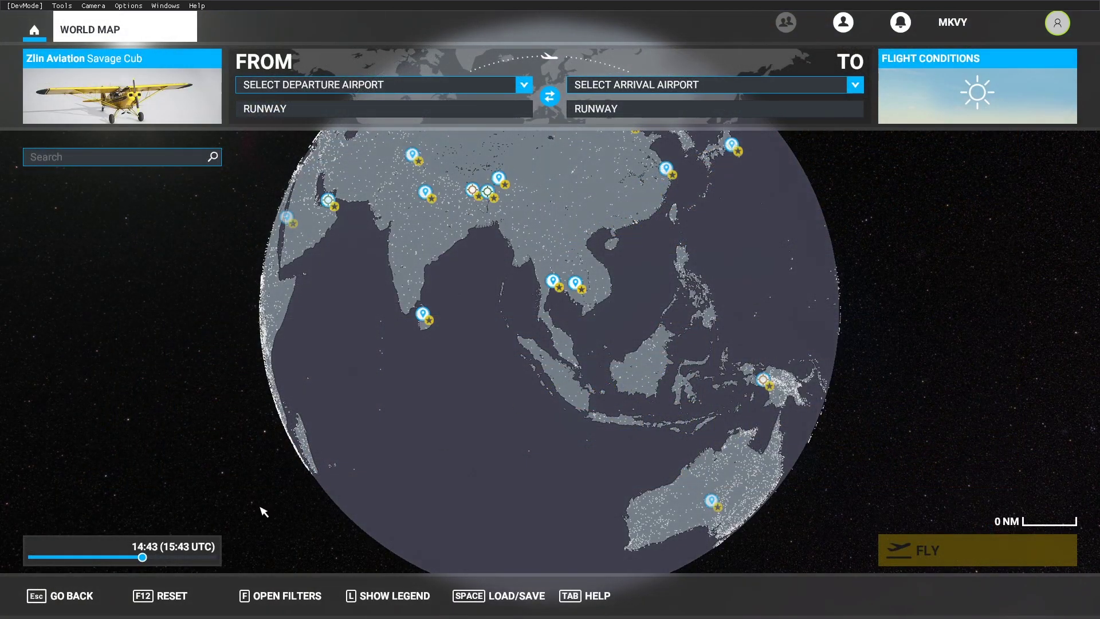
click(313, 601)
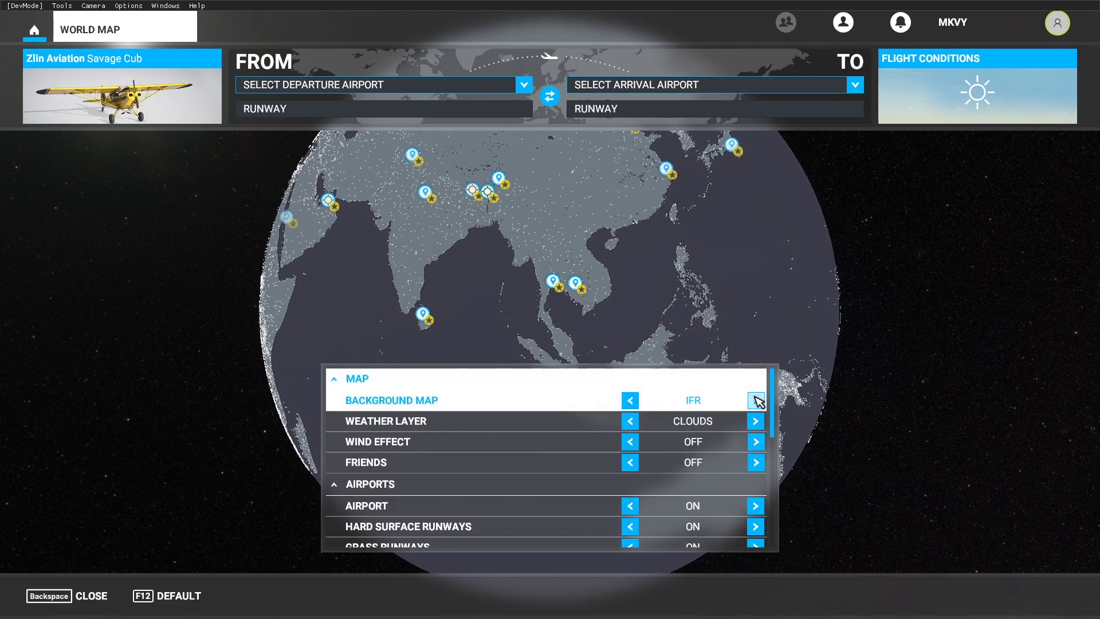
Step: Preview the Precipitation weather layer, return the layer to Clouds, and set the background map to Satellite
click(755, 423)
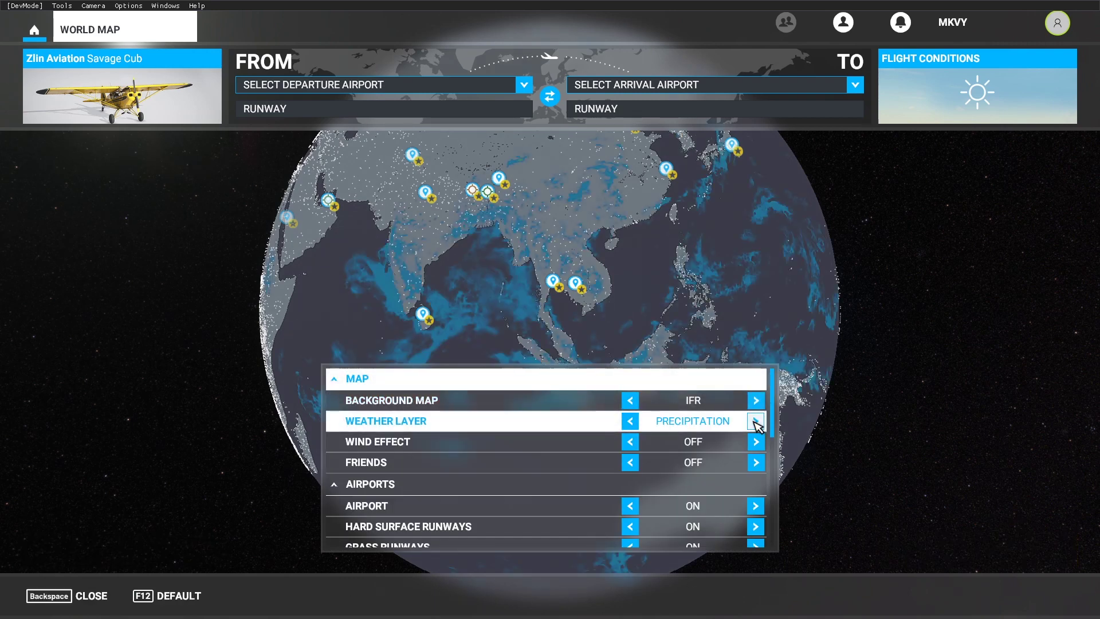
click(755, 422)
click(755, 422)
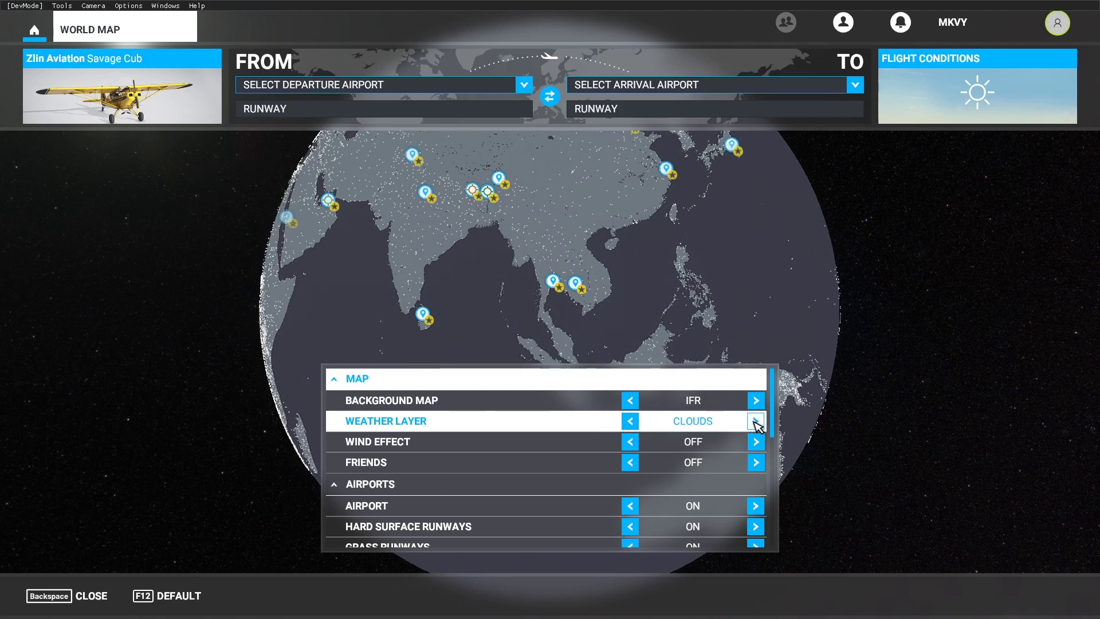
click(755, 401)
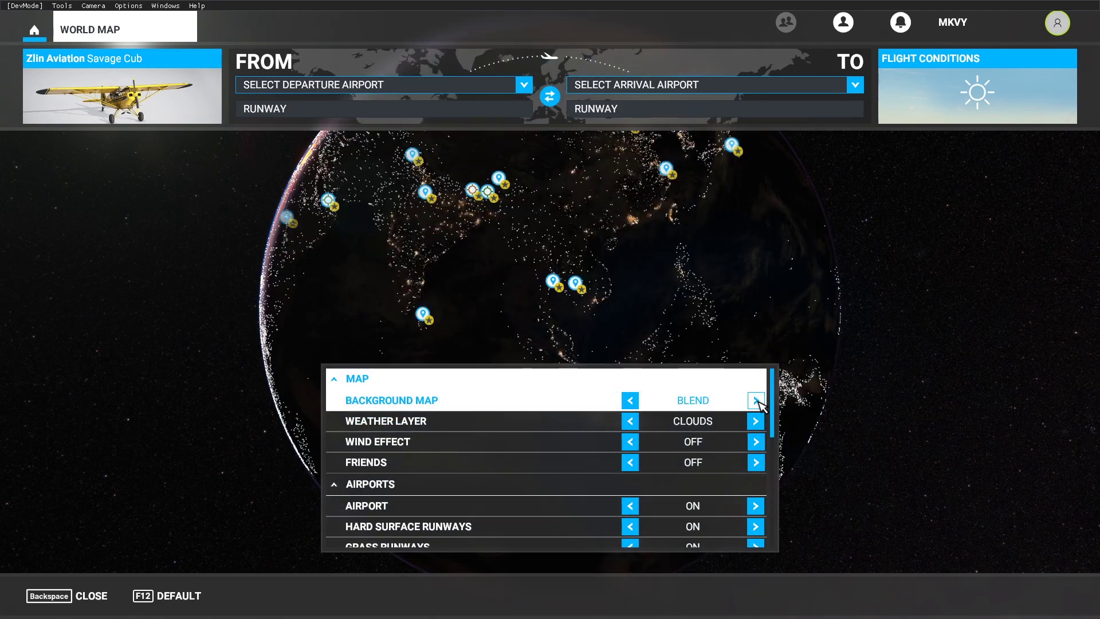
click(756, 400)
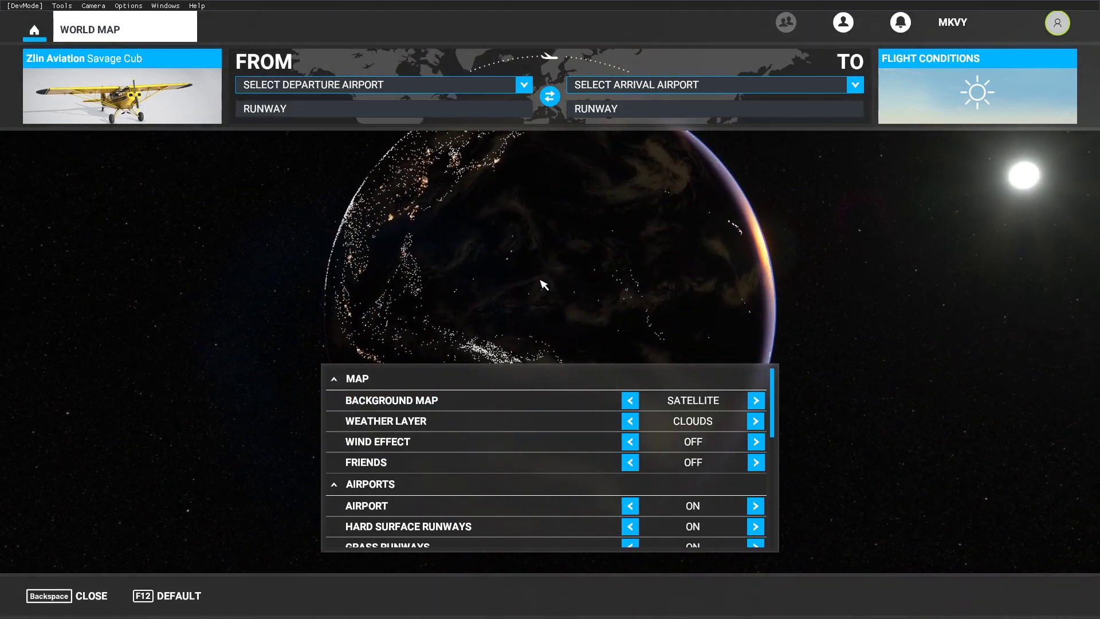
Step: Set the flight conditions' weather and time to Live, and close the conditions settings
click(977, 86)
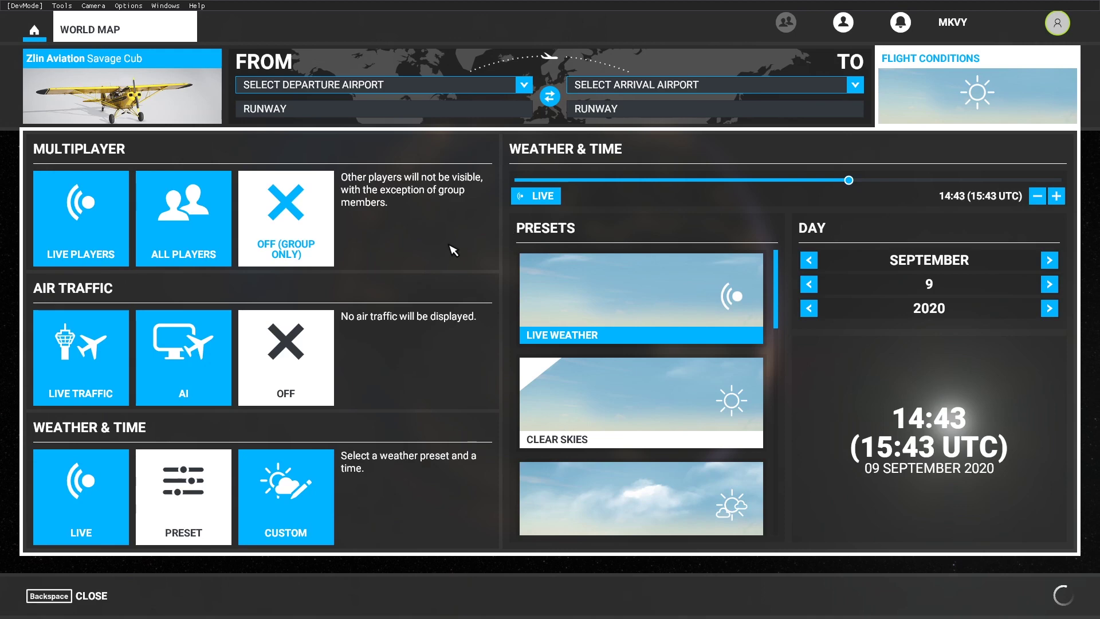
click(79, 483)
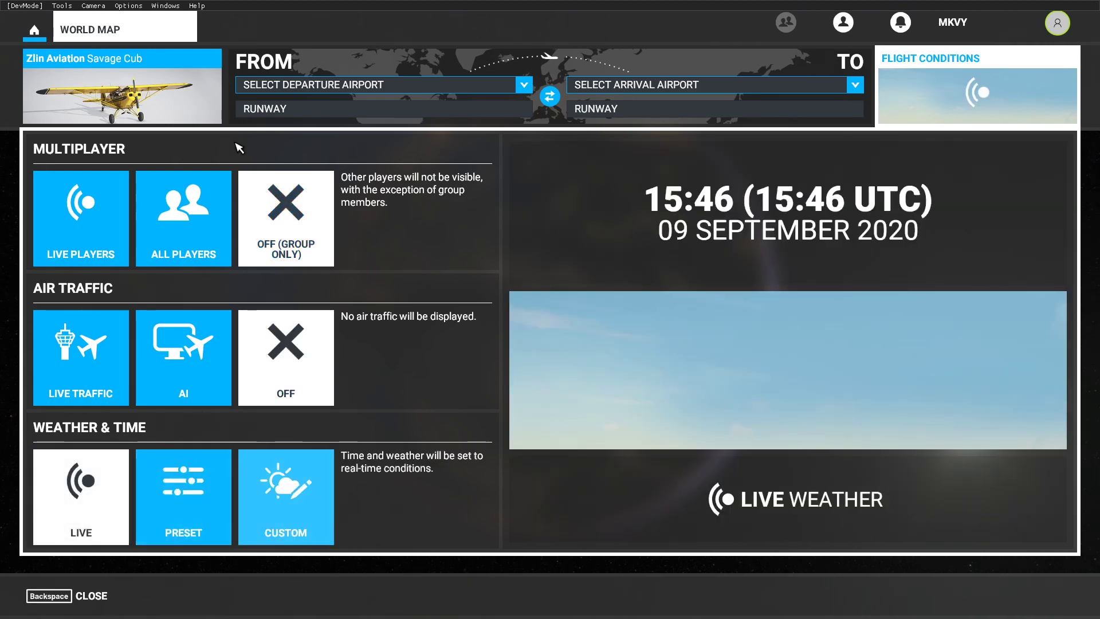
key(BackSpace)
Step: Examine the live cloud cover over South America at different scales on the satellite globe
drag(533, 355, 502, 357)
drag(671, 282, 558, 387)
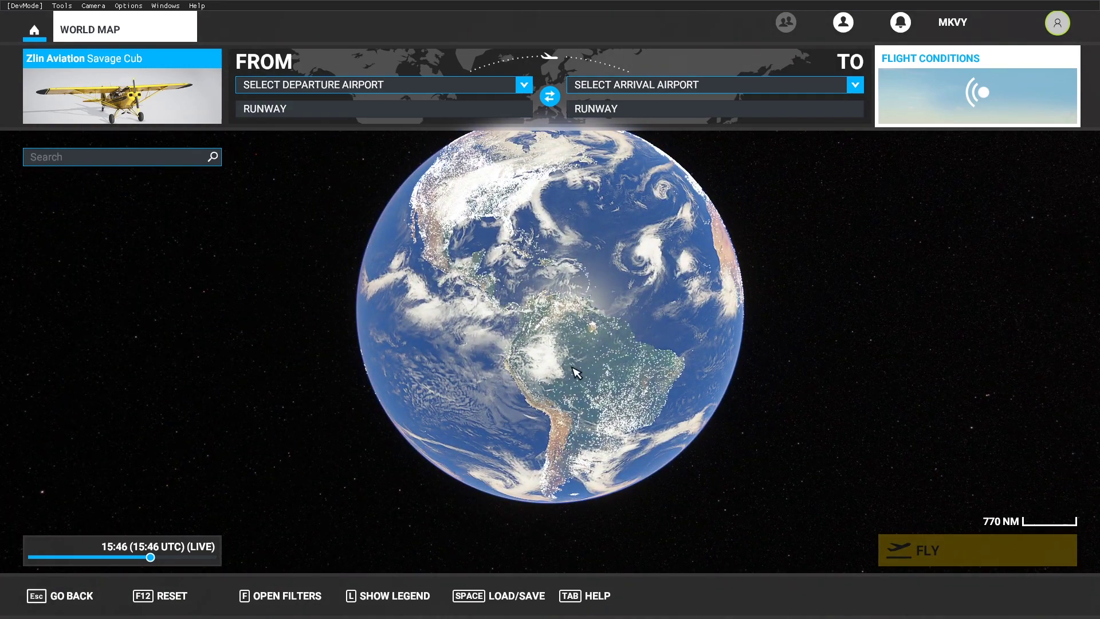
scroll(578, 376, up, 5)
scroll(608, 338, up, 5)
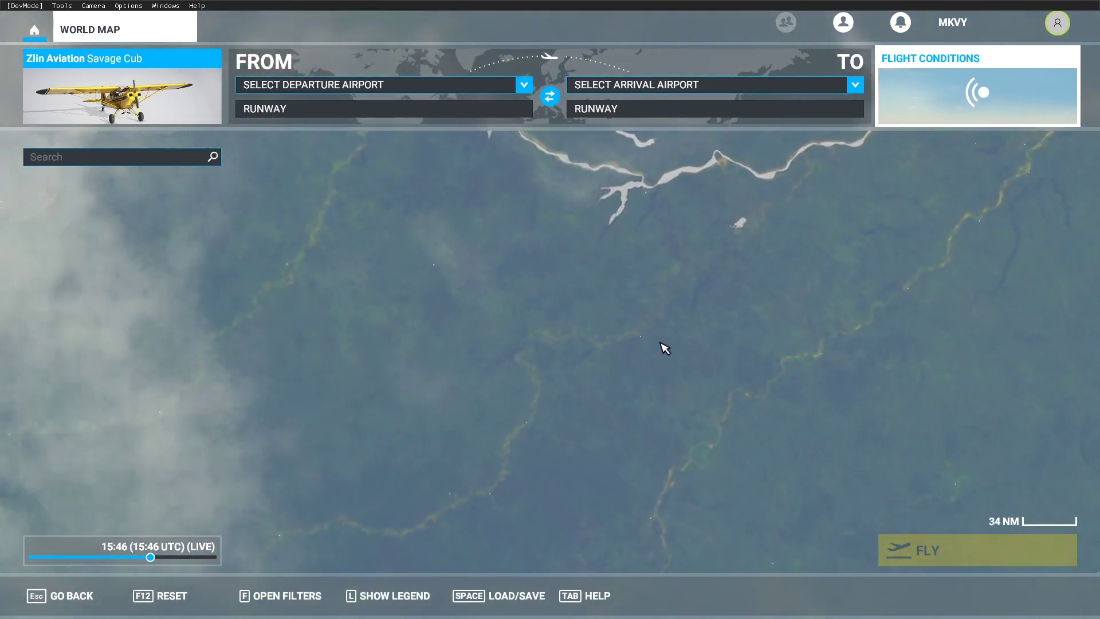
scroll(663, 331, down, 3)
scroll(665, 325, down, 2)
drag(785, 258, 538, 402)
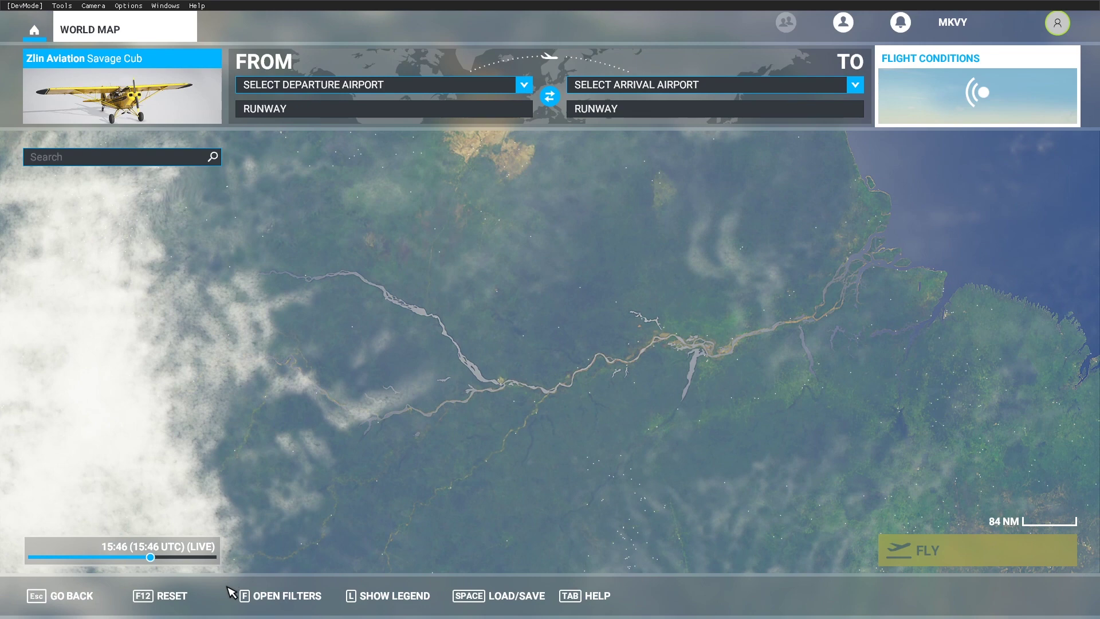
Step: Set the map's wind effect to Ground and turn on Fix & RNAV Position Report, Navaids and Airspaces
click(269, 595)
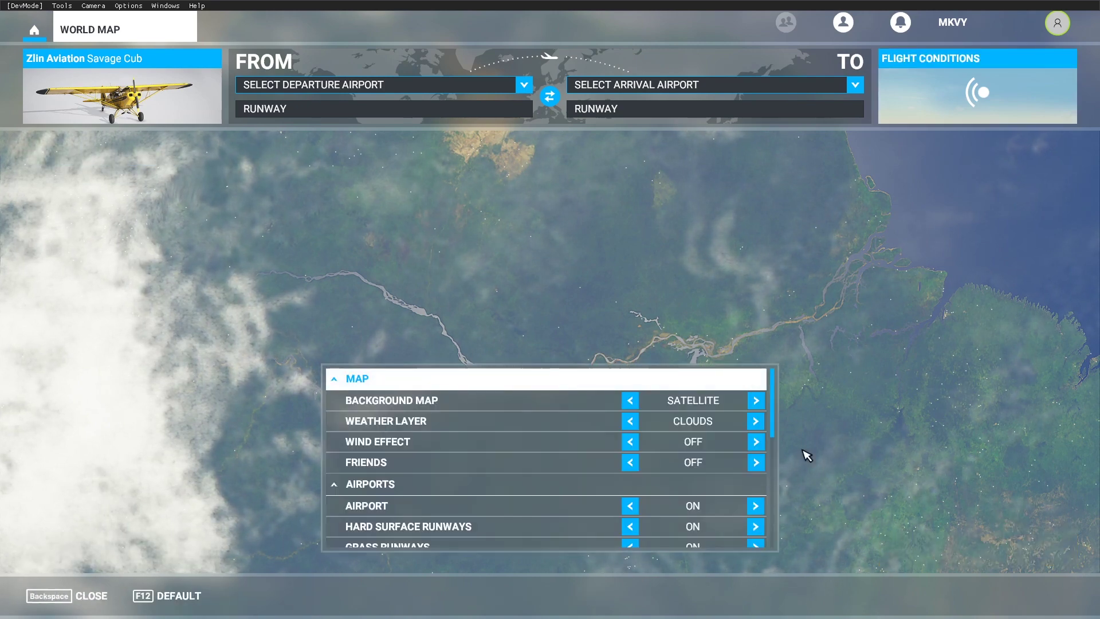
click(756, 442)
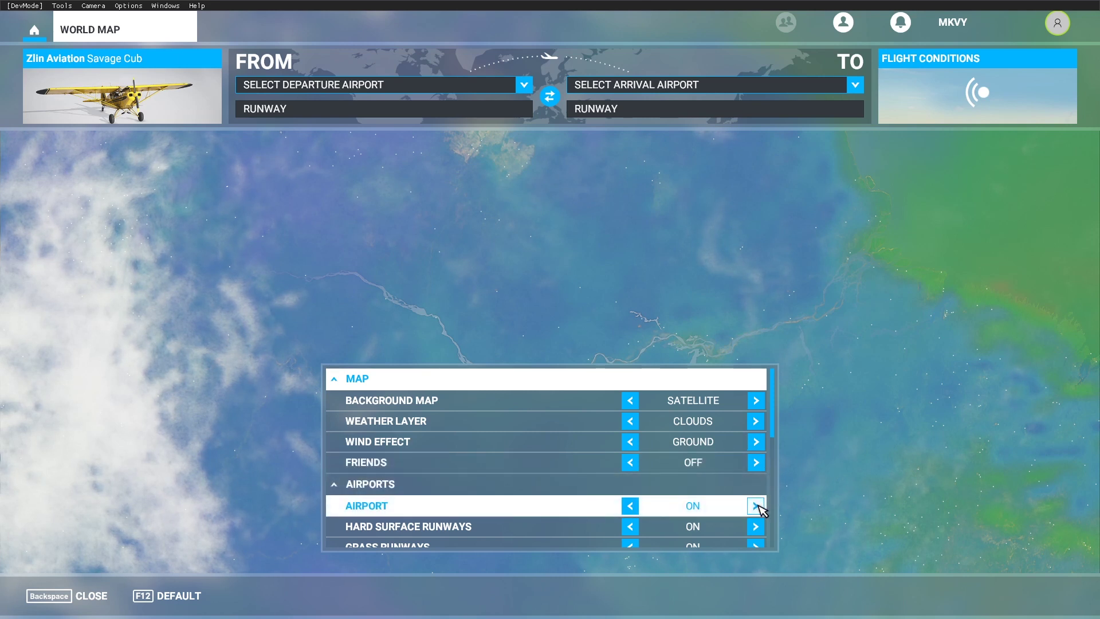
drag(773, 422, 769, 552)
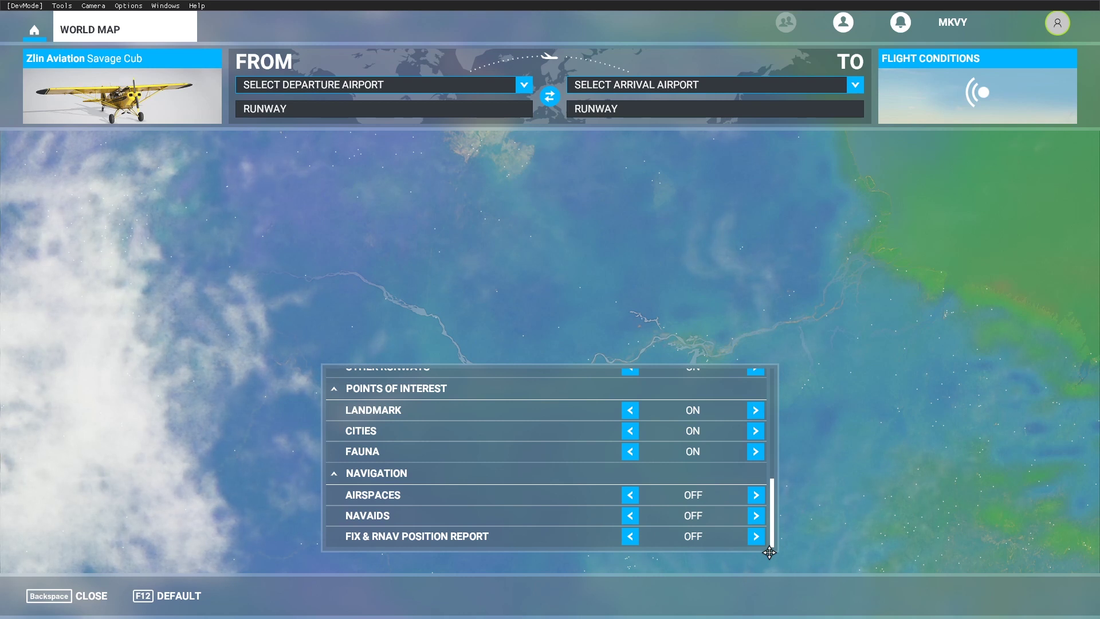
click(760, 541)
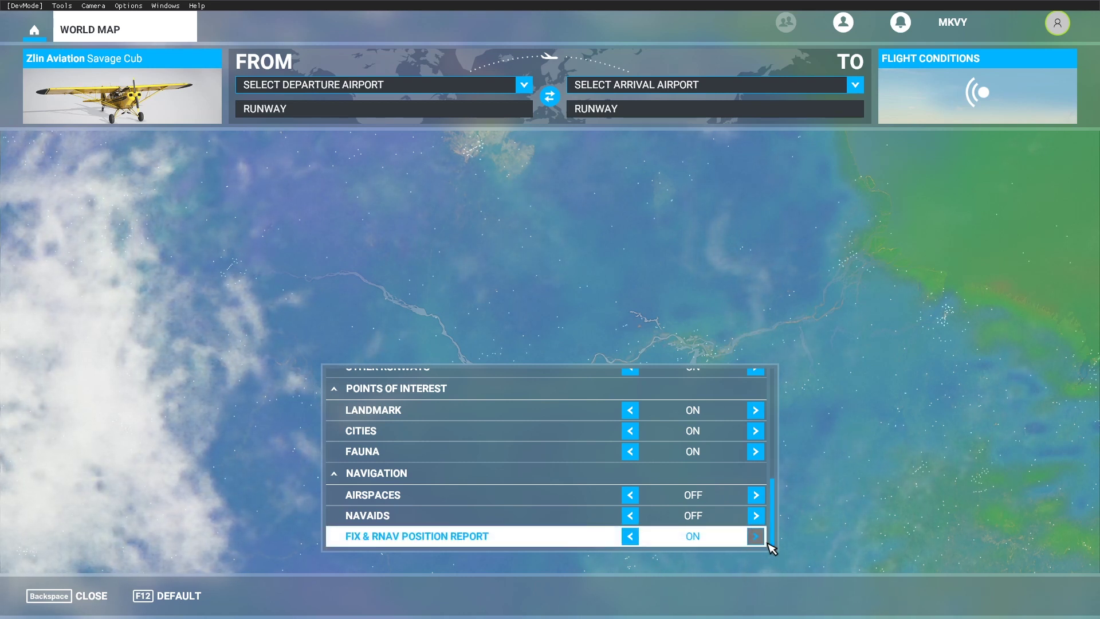
click(755, 515)
click(756, 496)
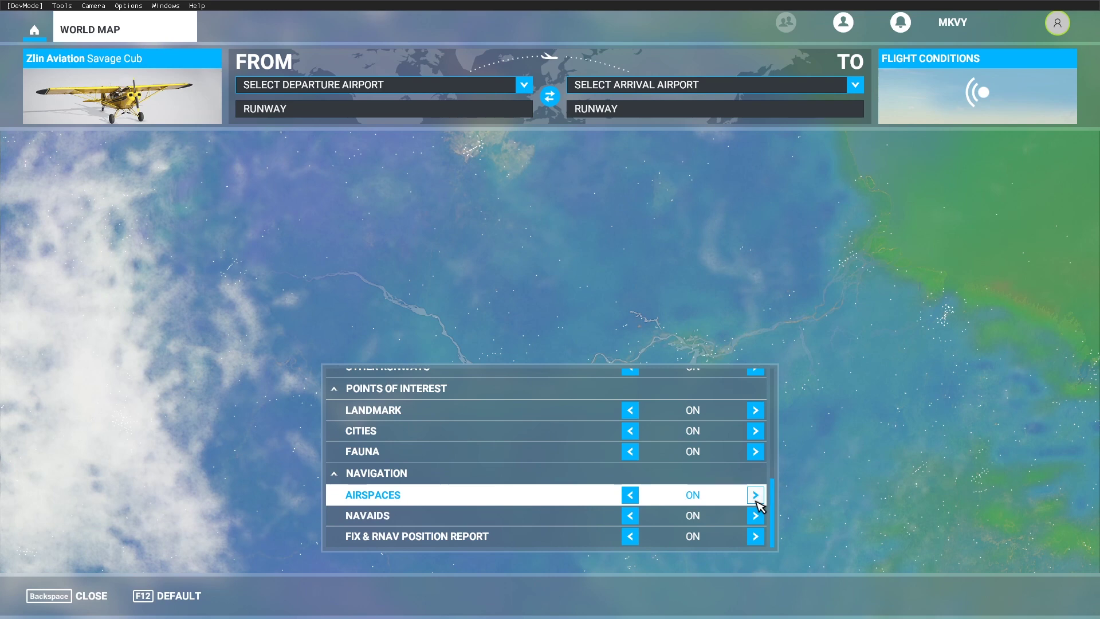
Step: Preview the other wind effect options, including Low and Off, and return the wind effect to Ground
drag(775, 493, 756, 398)
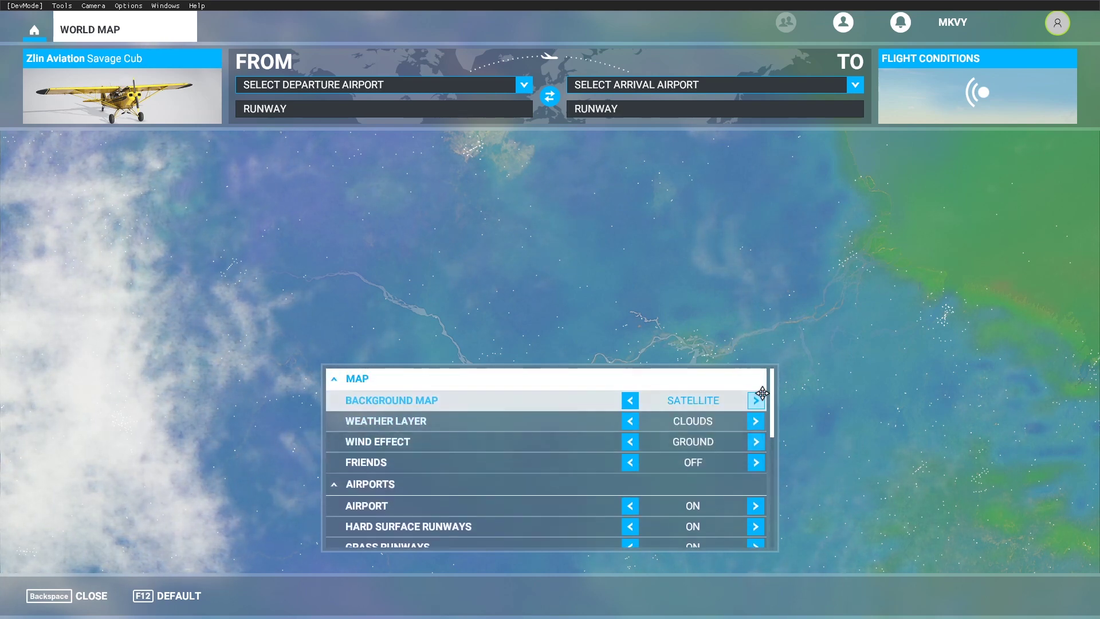
click(756, 442)
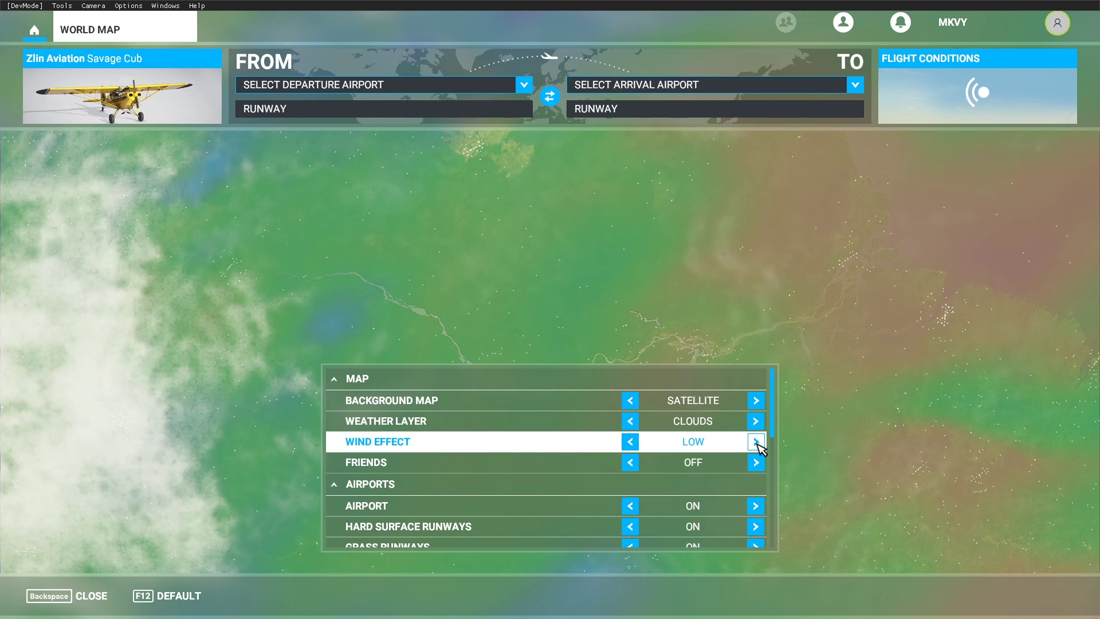
click(756, 442)
click(756, 442)
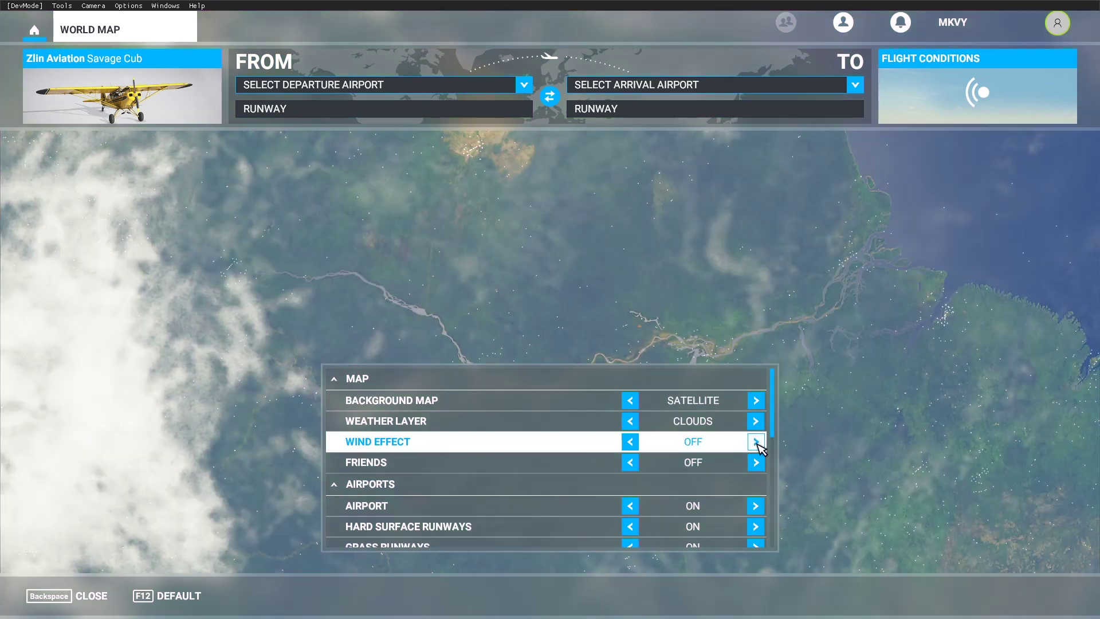
click(756, 442)
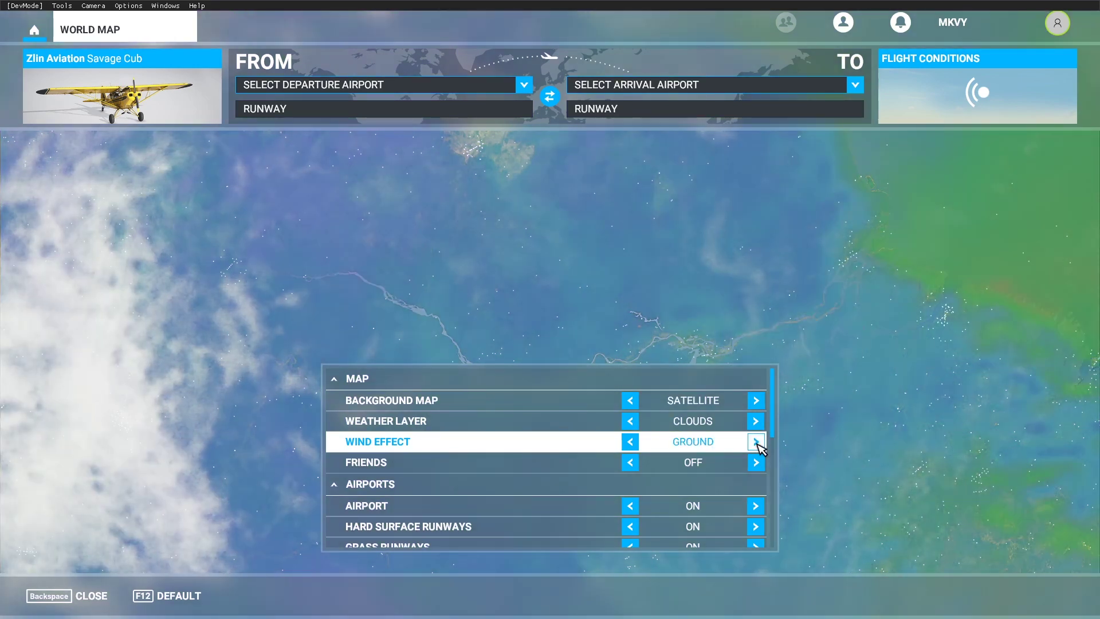
Step: Find SKRG Jose Maria Cordova airport in Colombia on the map and set it as the departure
scroll(831, 288, down, 5)
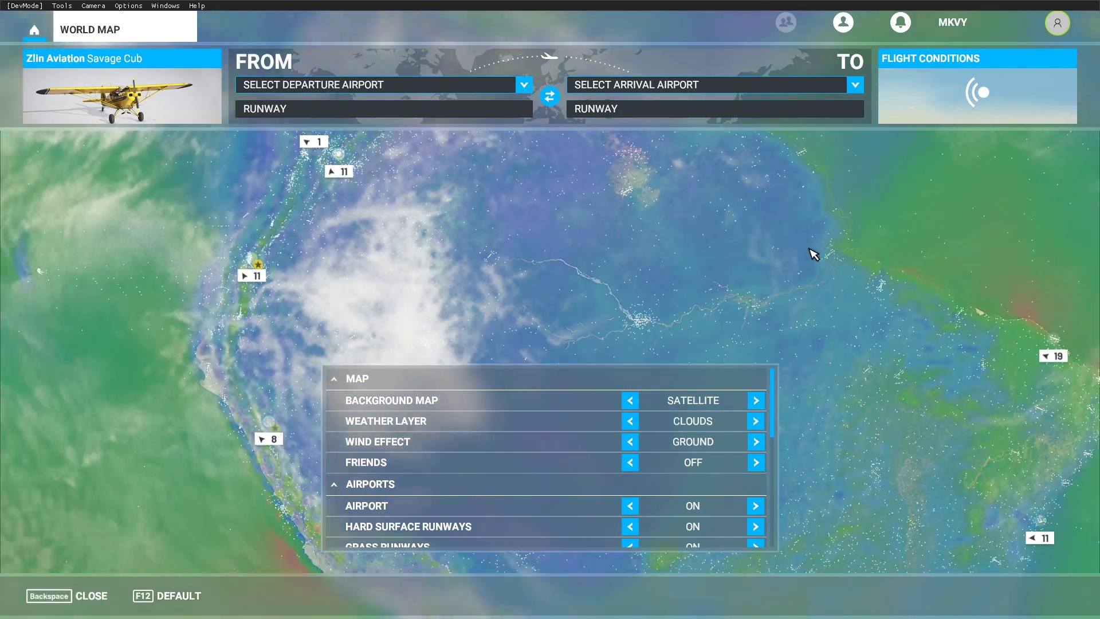
drag(728, 237, 676, 345)
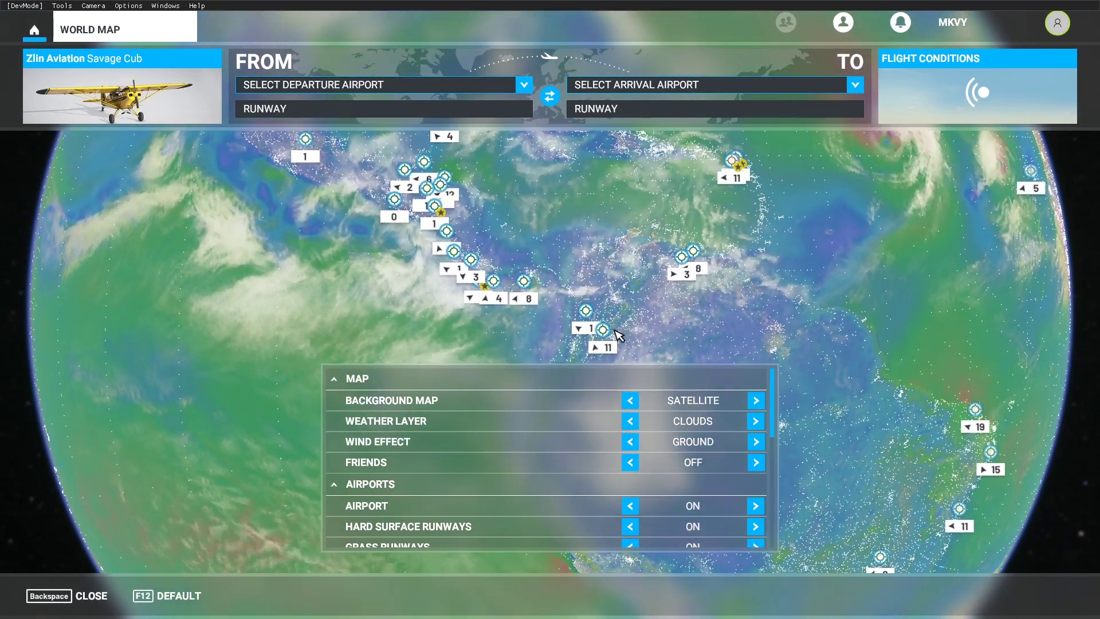
scroll(647, 320, up, 5)
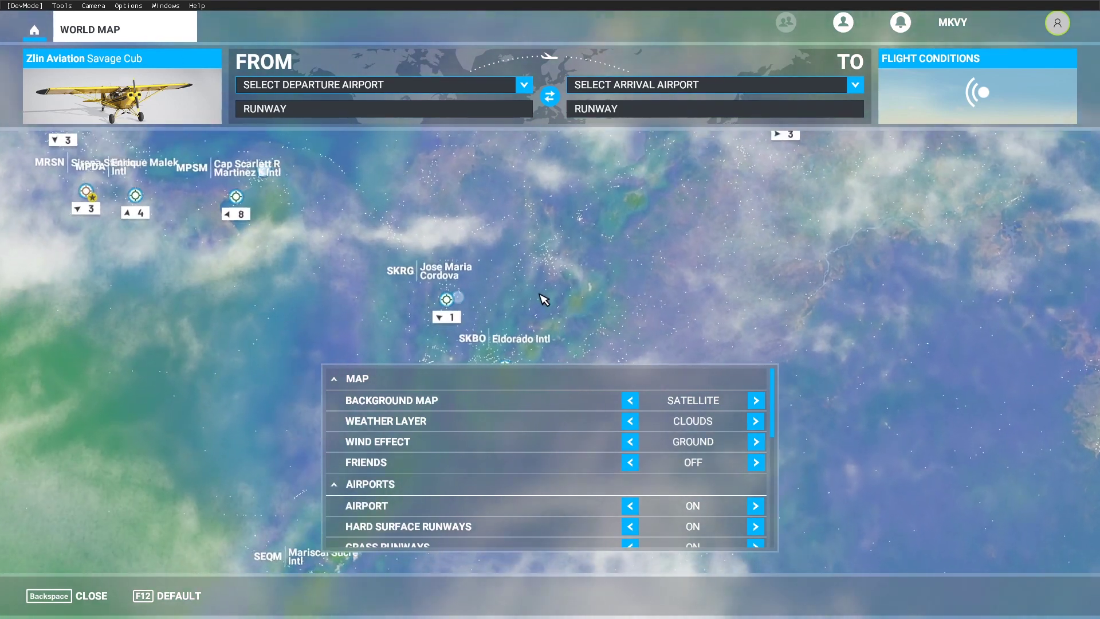
drag(544, 299, 731, 278)
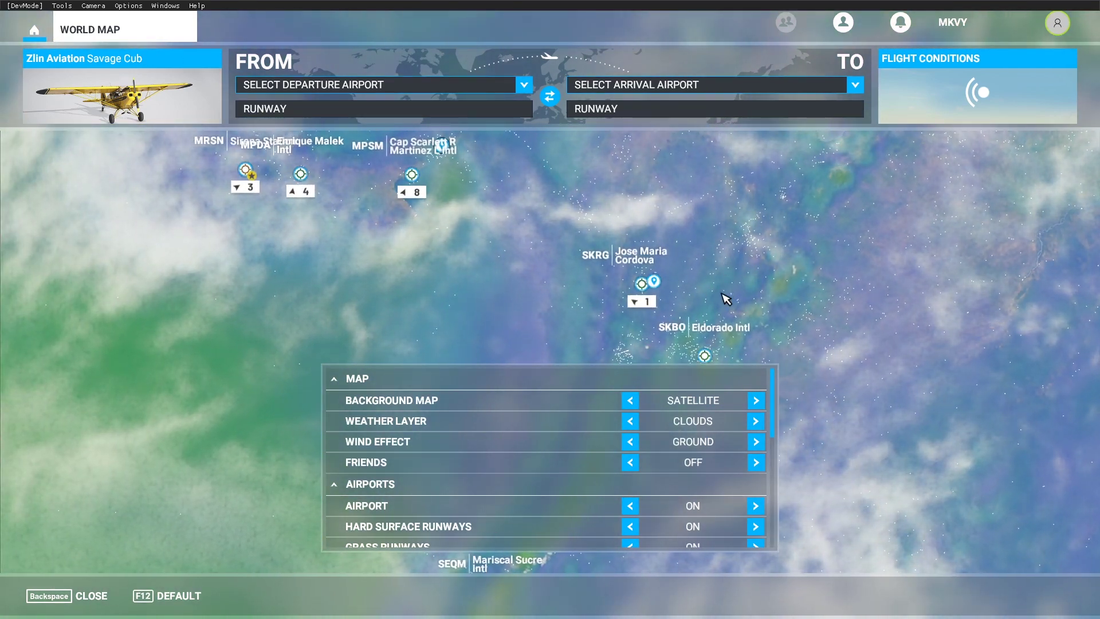
drag(750, 293, 716, 248)
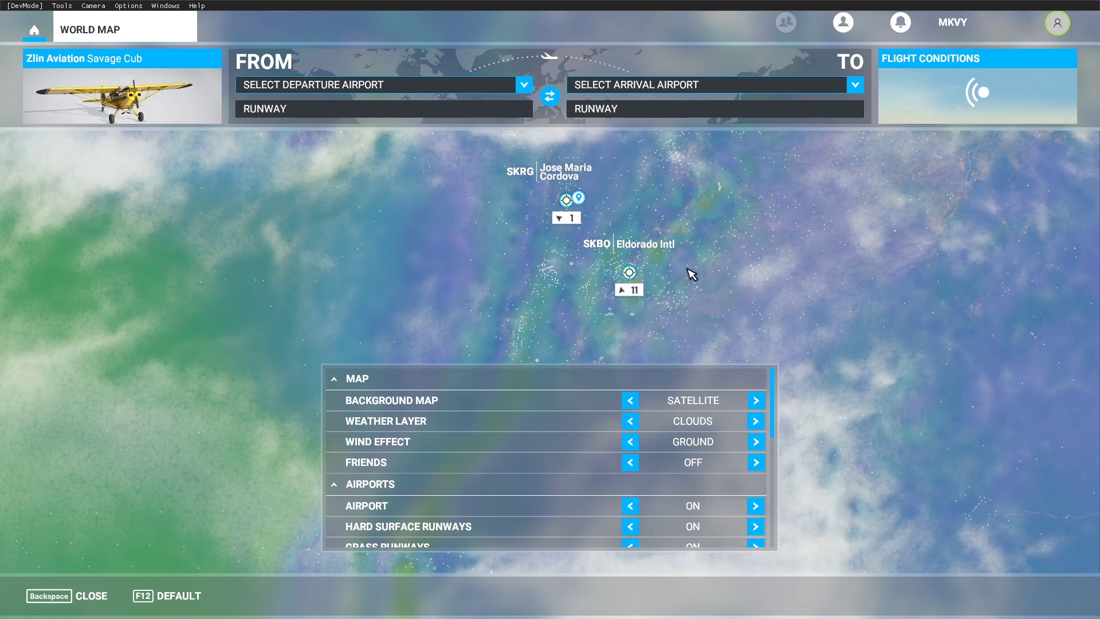
click(568, 205)
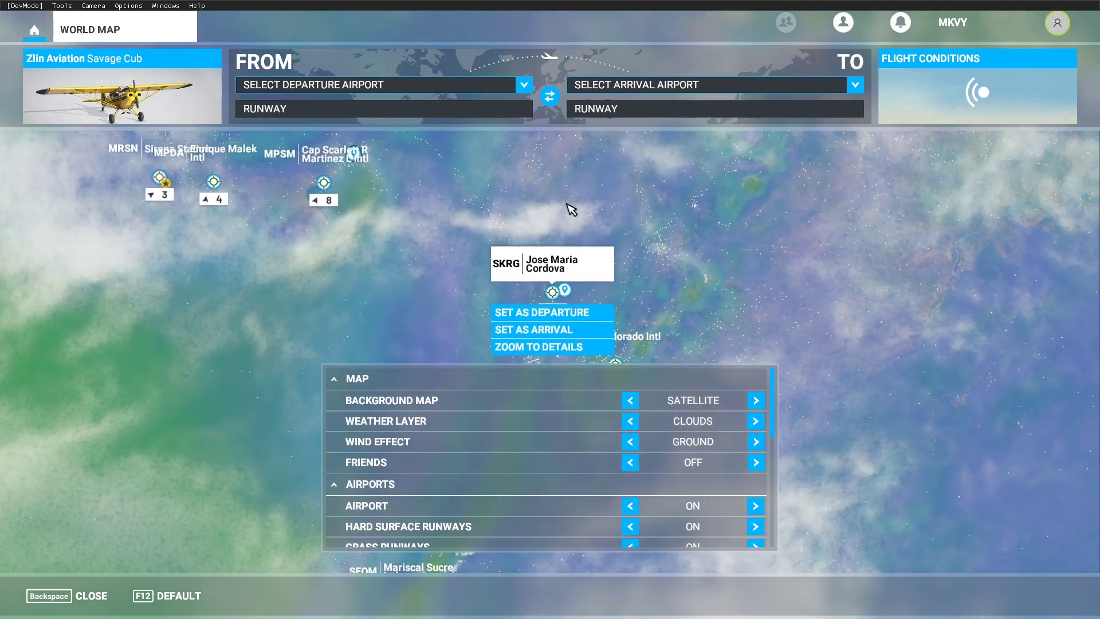
click(559, 331)
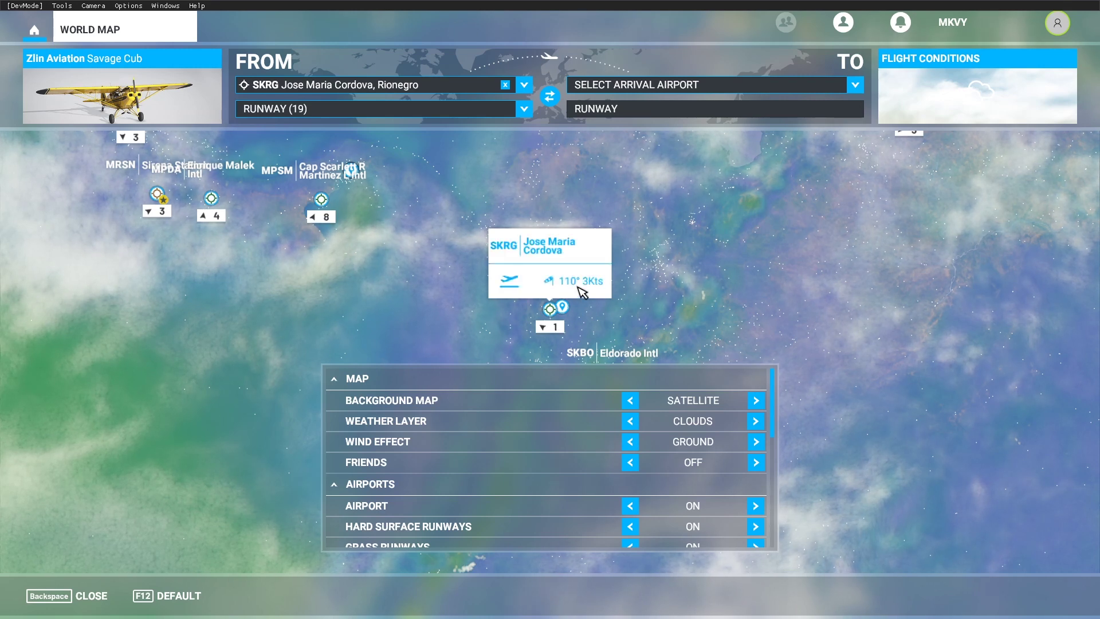
Step: Set MPSM Cap Scarlett R Martinez L Intl as the departure airport
scroll(686, 308, down, 2)
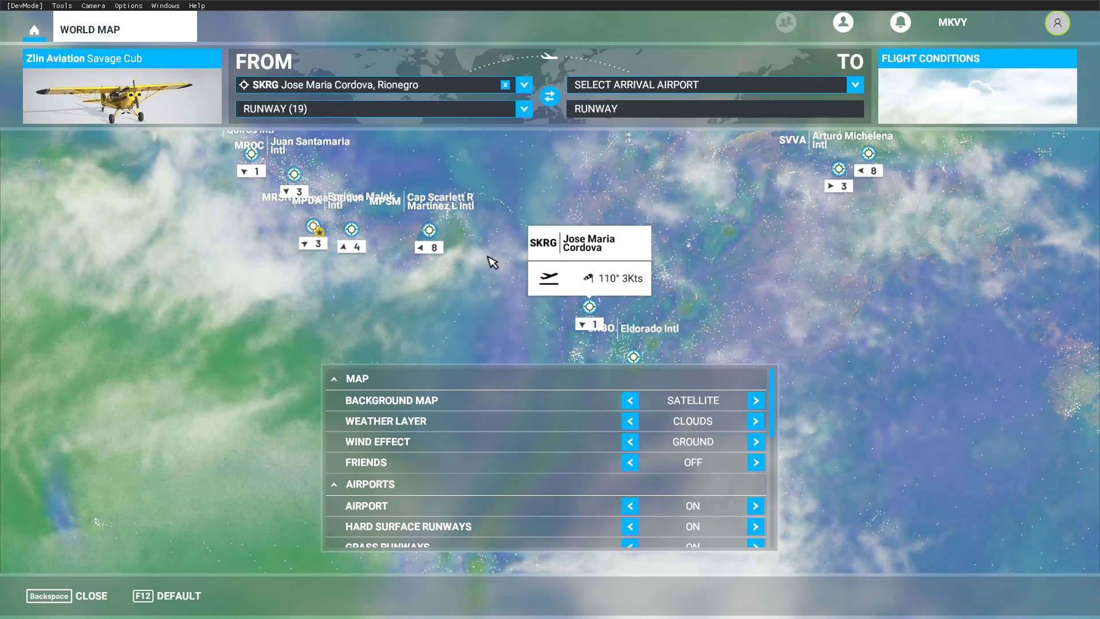
click(433, 233)
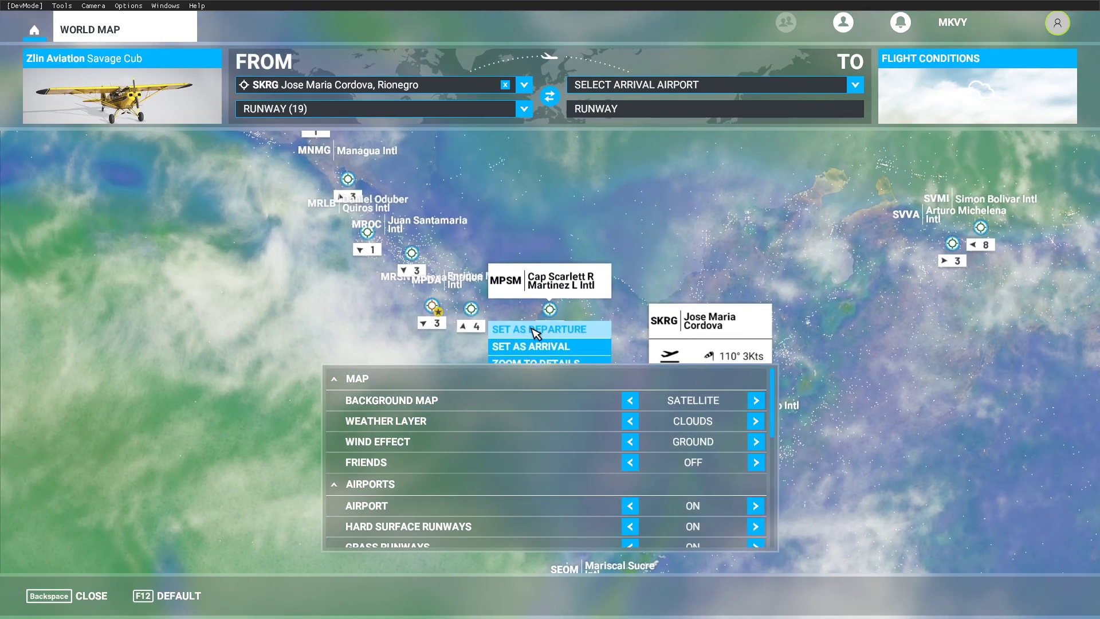
click(534, 329)
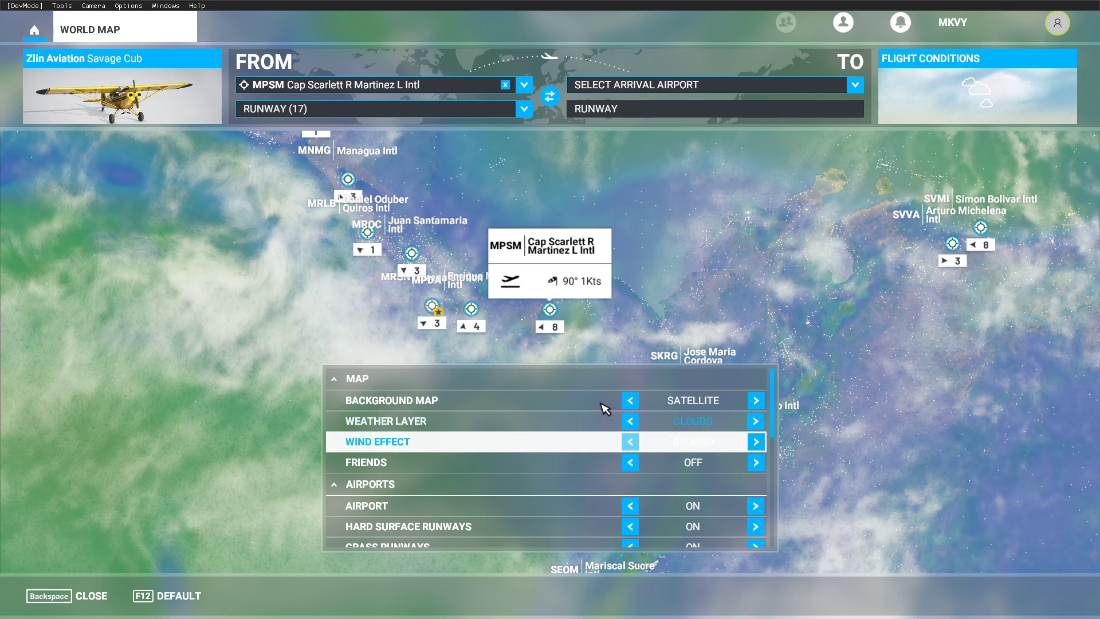
Step: Preview the Low, High and Off wind effects on the map, returning the wind effect to Ground
click(756, 442)
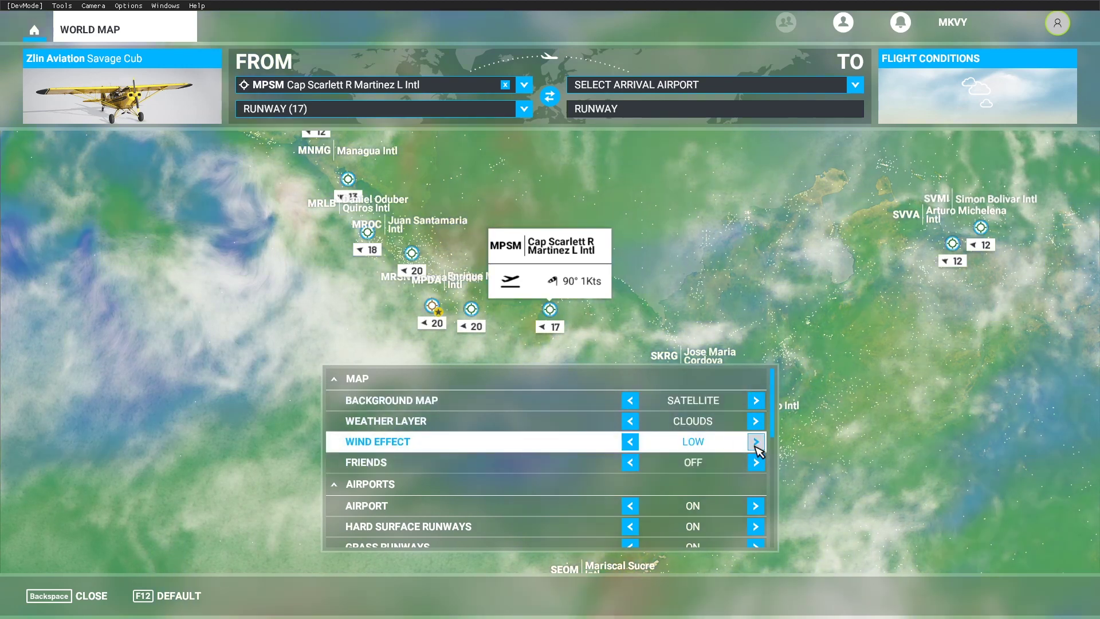
click(755, 442)
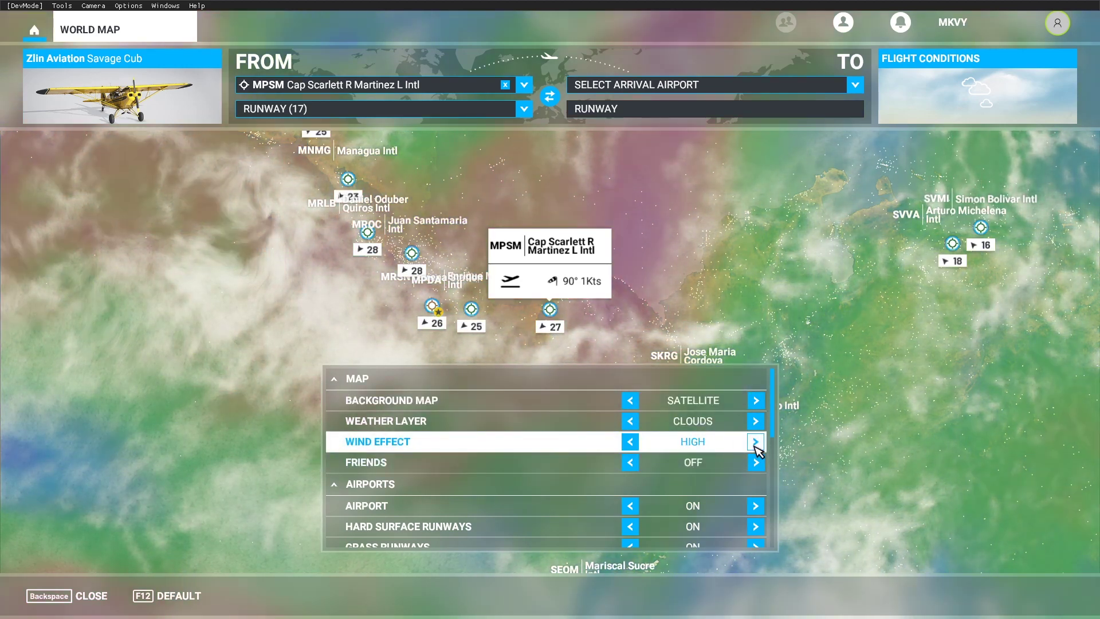
click(756, 442)
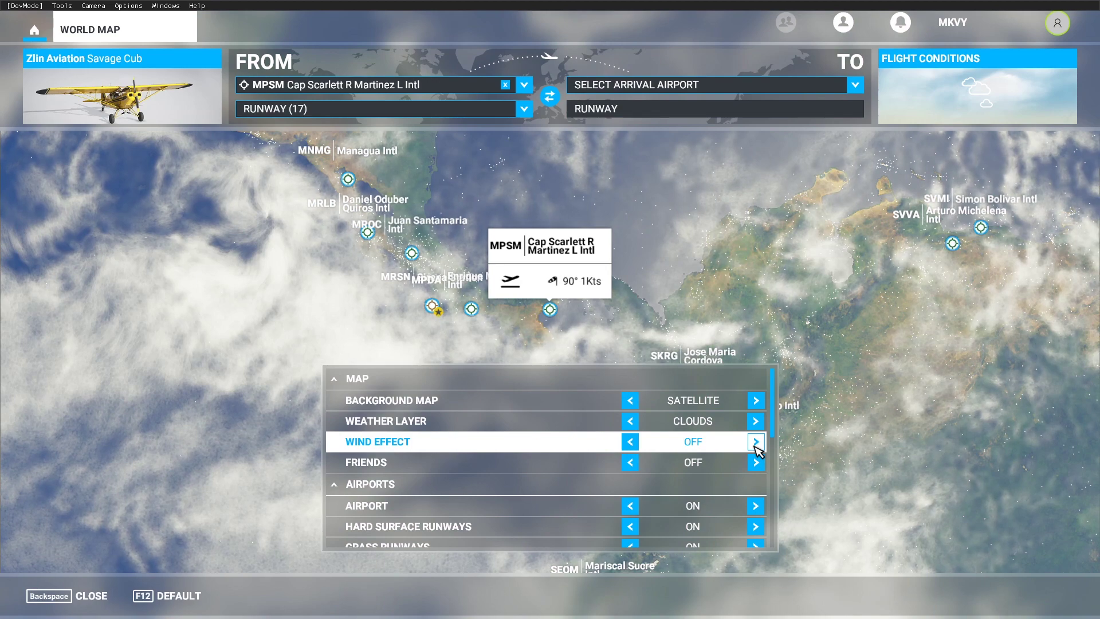
click(756, 443)
Step: Find KNKT Cherry Point MCAS on the United States east coast and set it as the departure airport
drag(531, 177, 945, 373)
drag(765, 187, 844, 308)
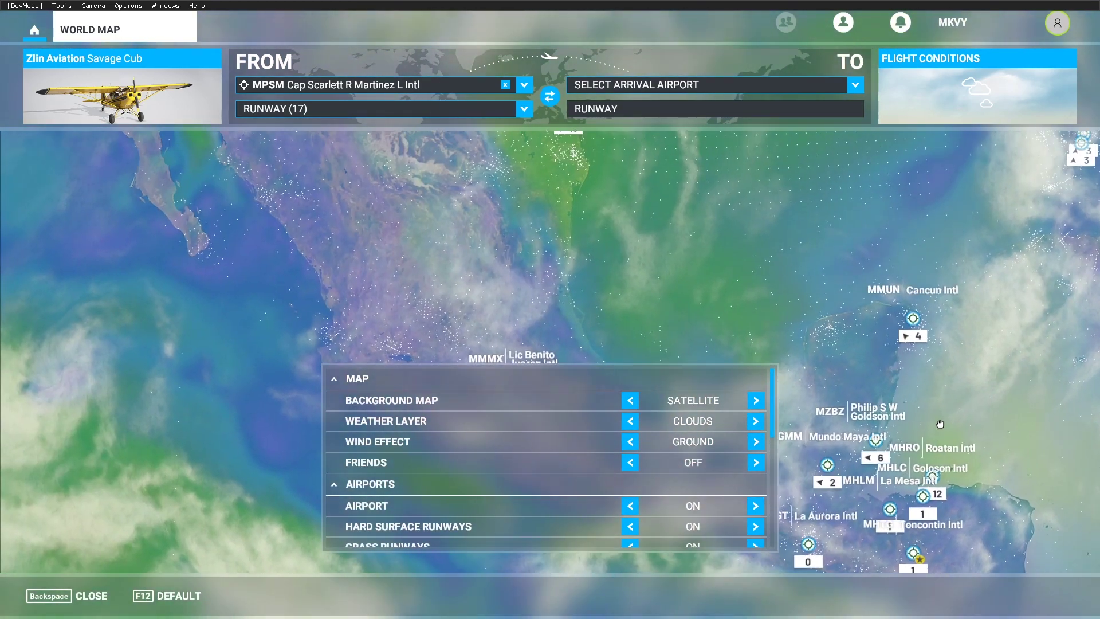
drag(769, 215, 857, 441)
drag(835, 281, 820, 421)
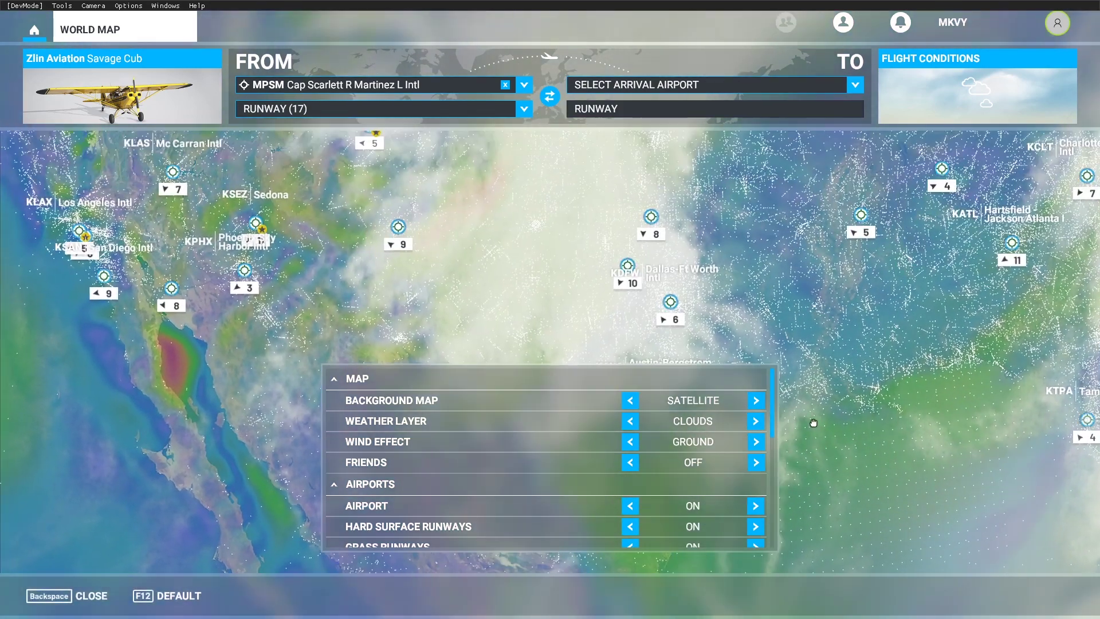
drag(839, 276, 703, 311)
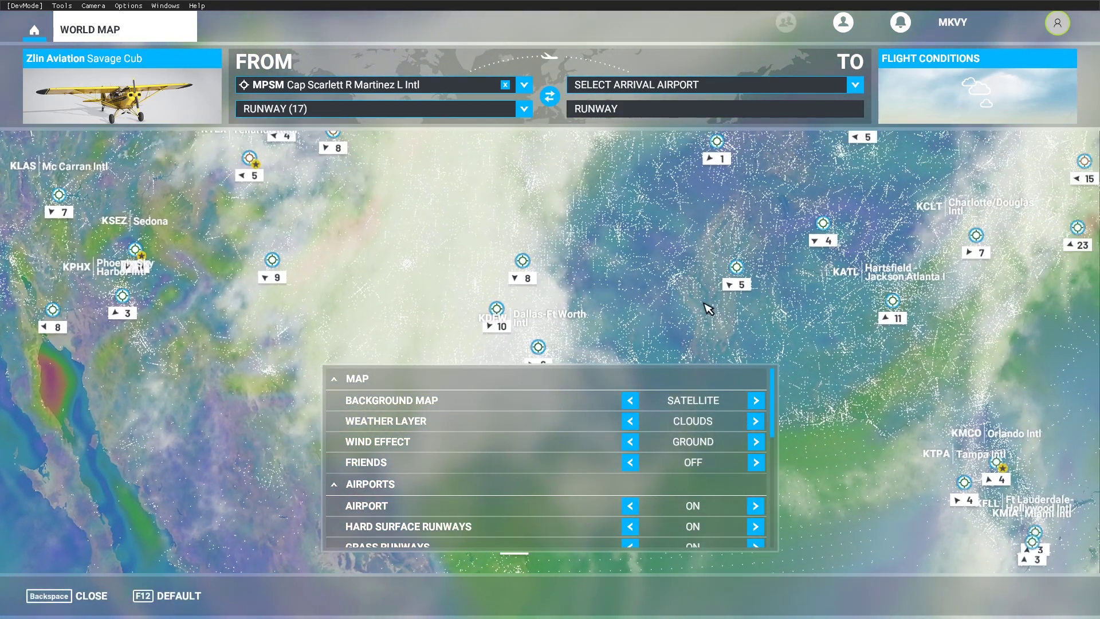
drag(332, 228, 188, 152)
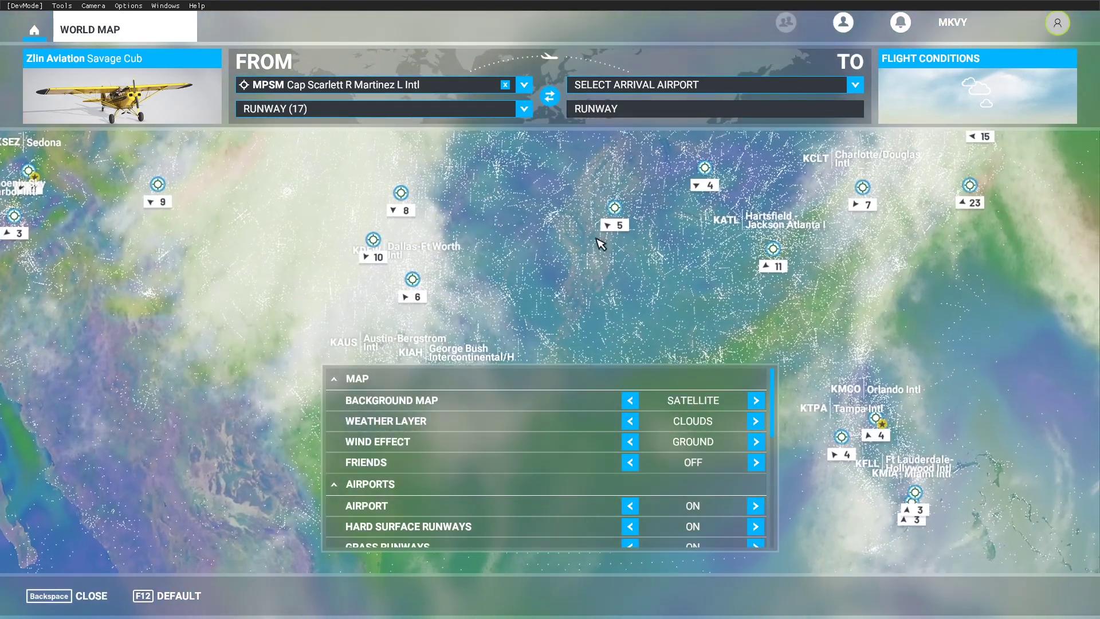
drag(874, 269, 640, 316)
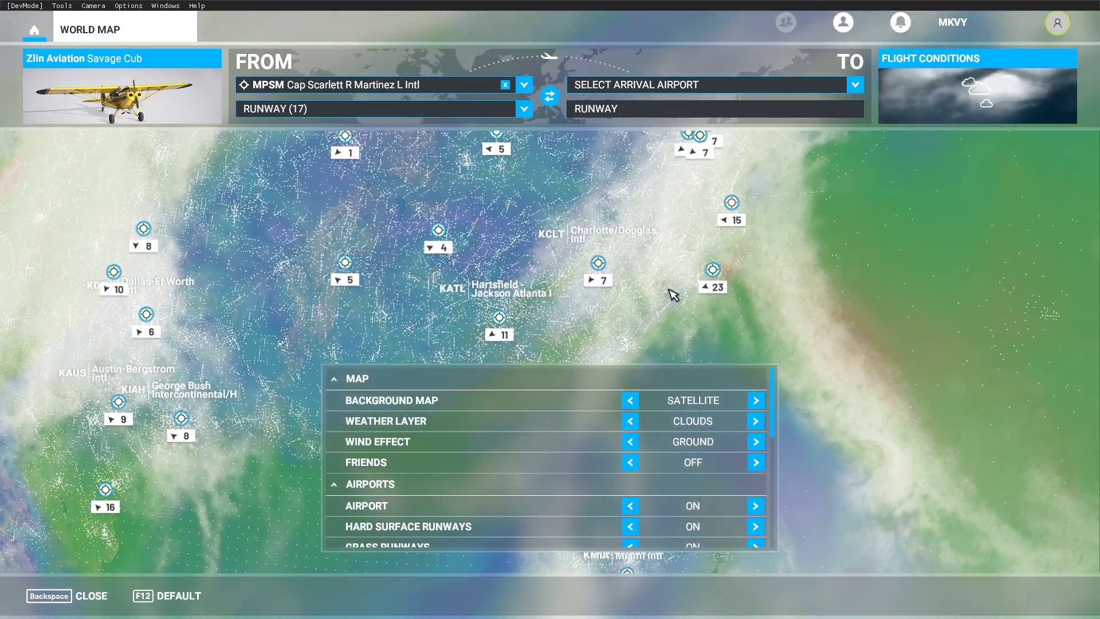
scroll(711, 276, up, 3)
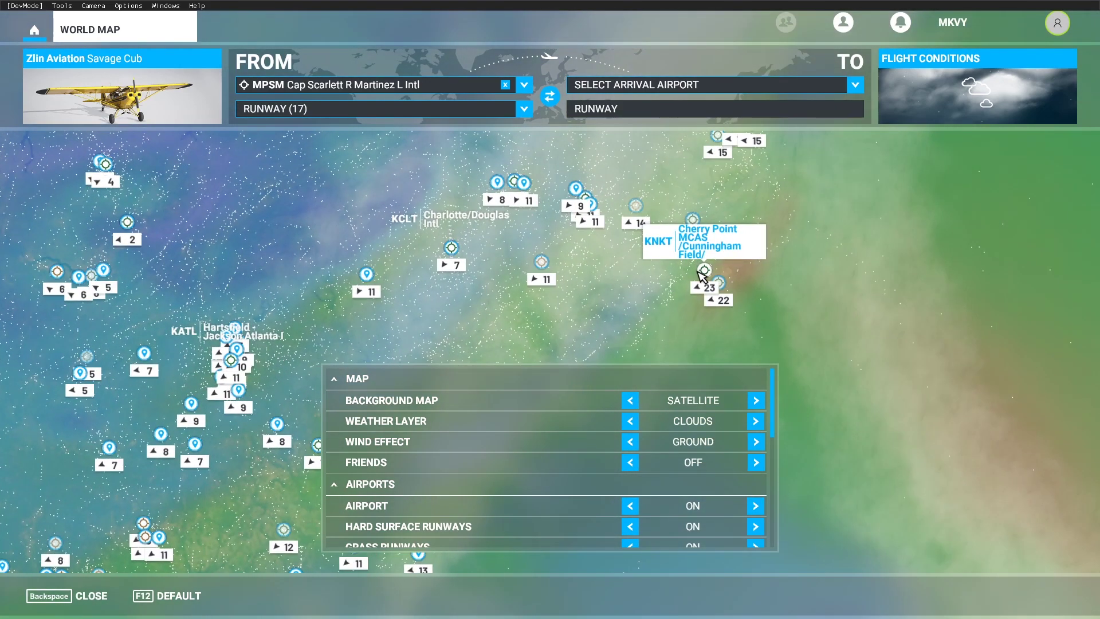
click(701, 272)
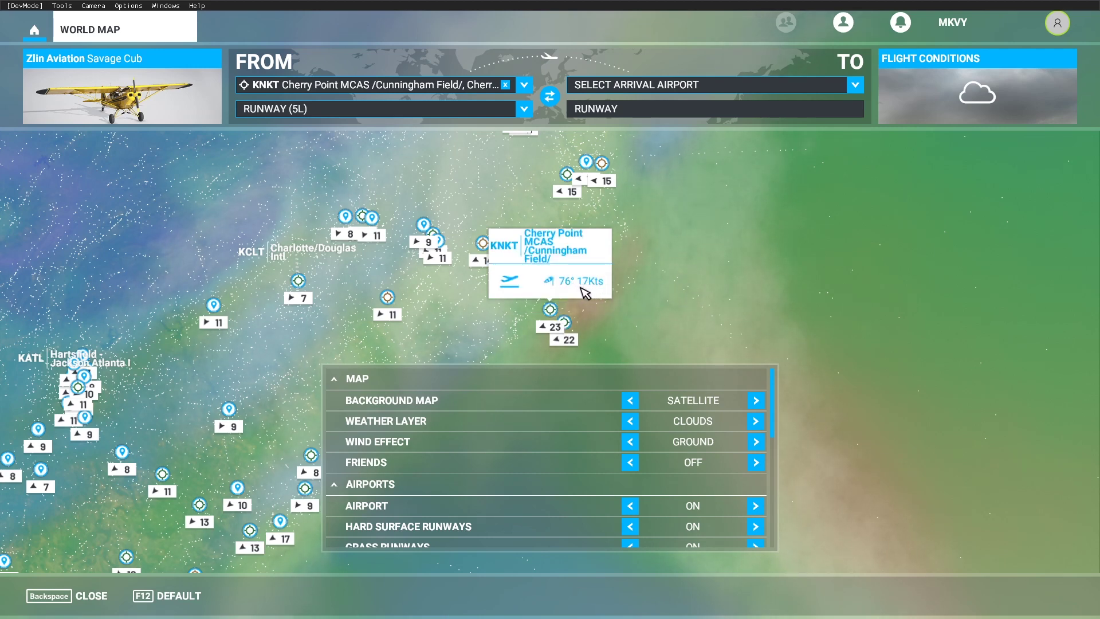
Step: Examine the cloud and ground wind layers across the Atlantic, Europe and the Mediterranean on the globe
scroll(550, 344, down, 3)
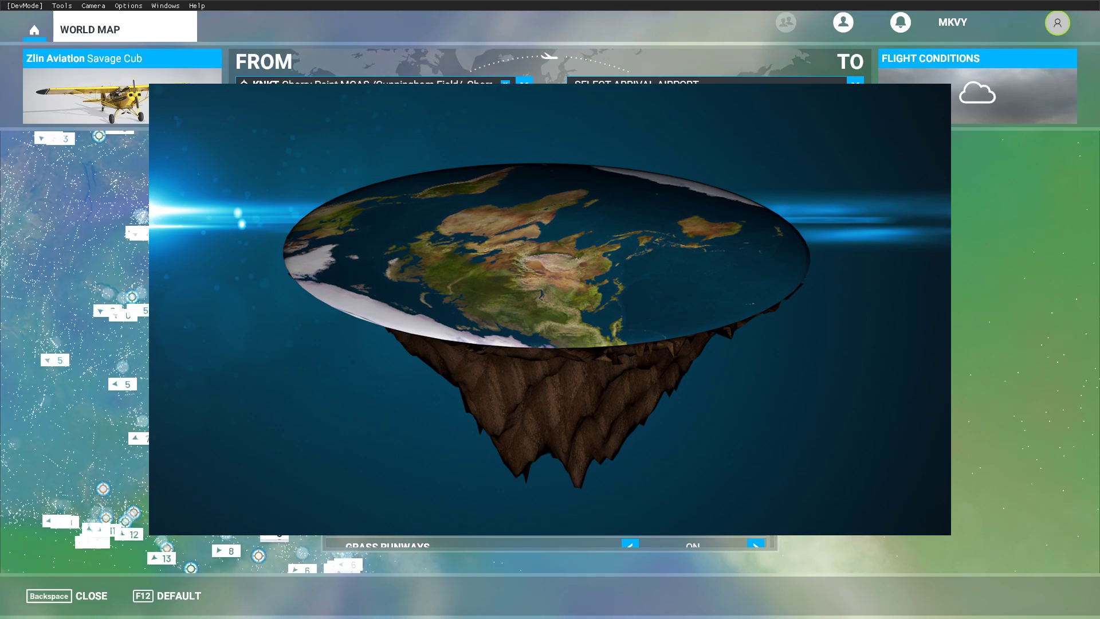
scroll(550, 344, down, 4)
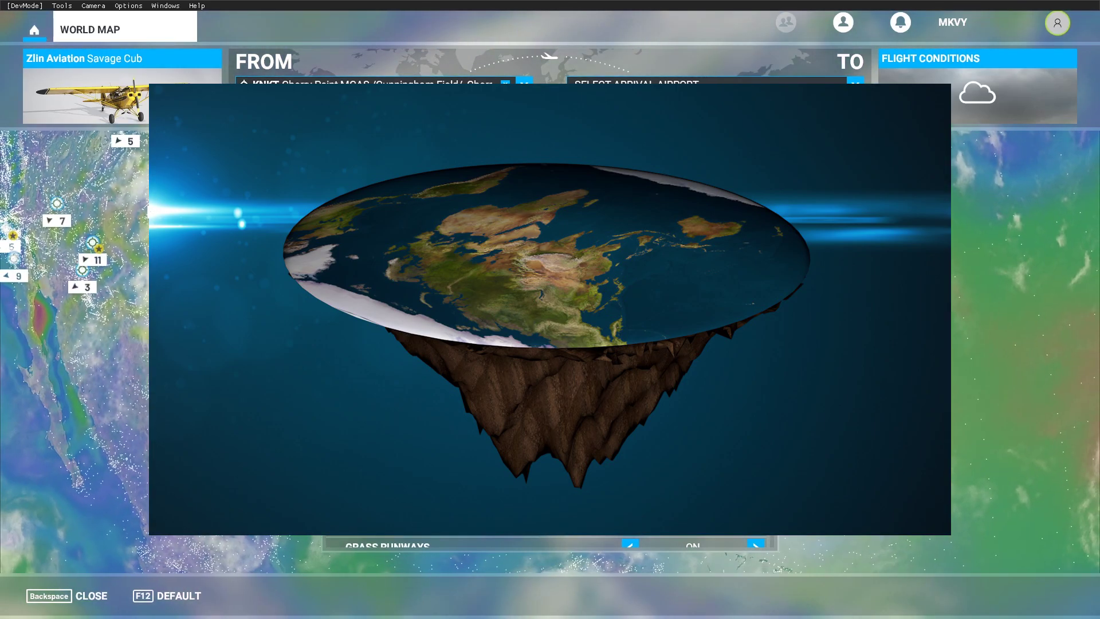
scroll(788, 309, down, 5)
drag(935, 221, 612, 258)
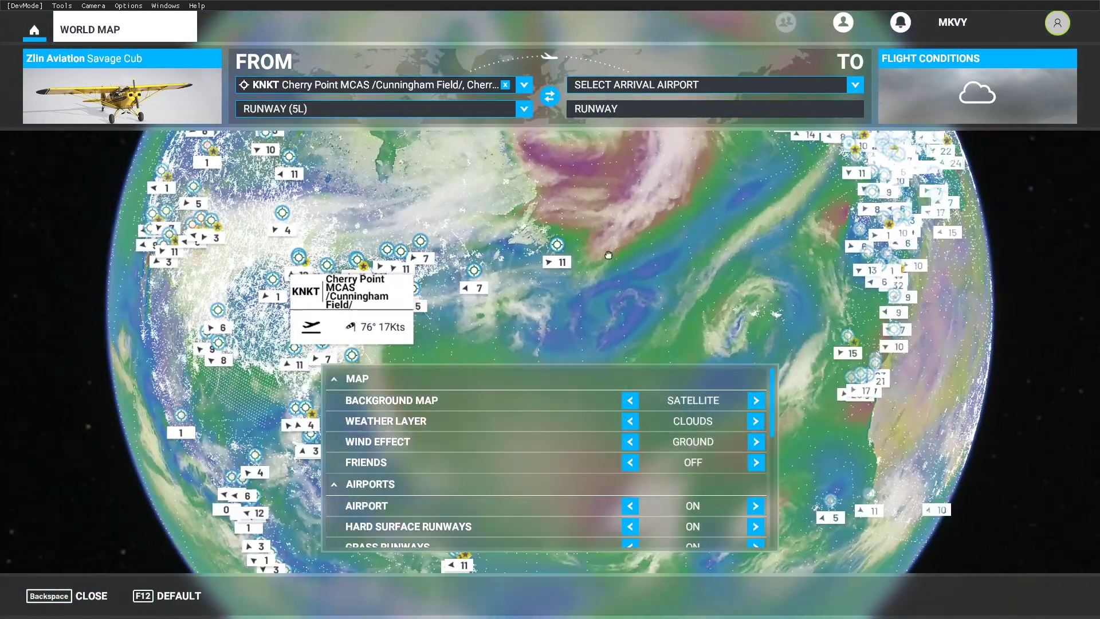
drag(755, 274, 430, 191)
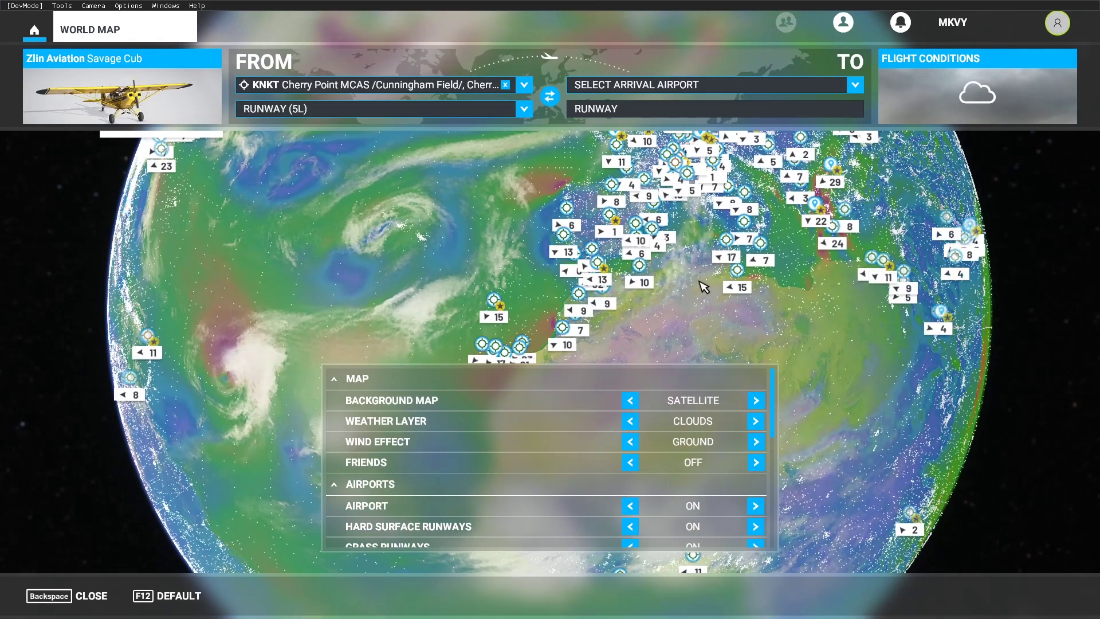
drag(701, 281, 651, 358)
scroll(621, 238, up, 5)
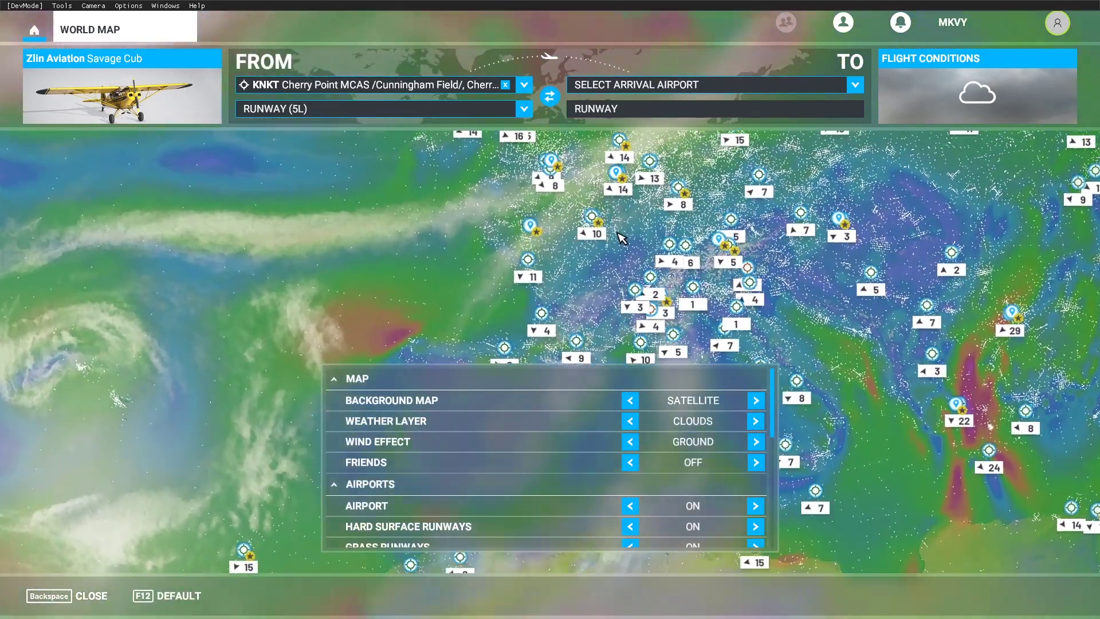
scroll(621, 237, up, 4)
drag(622, 237, 663, 291)
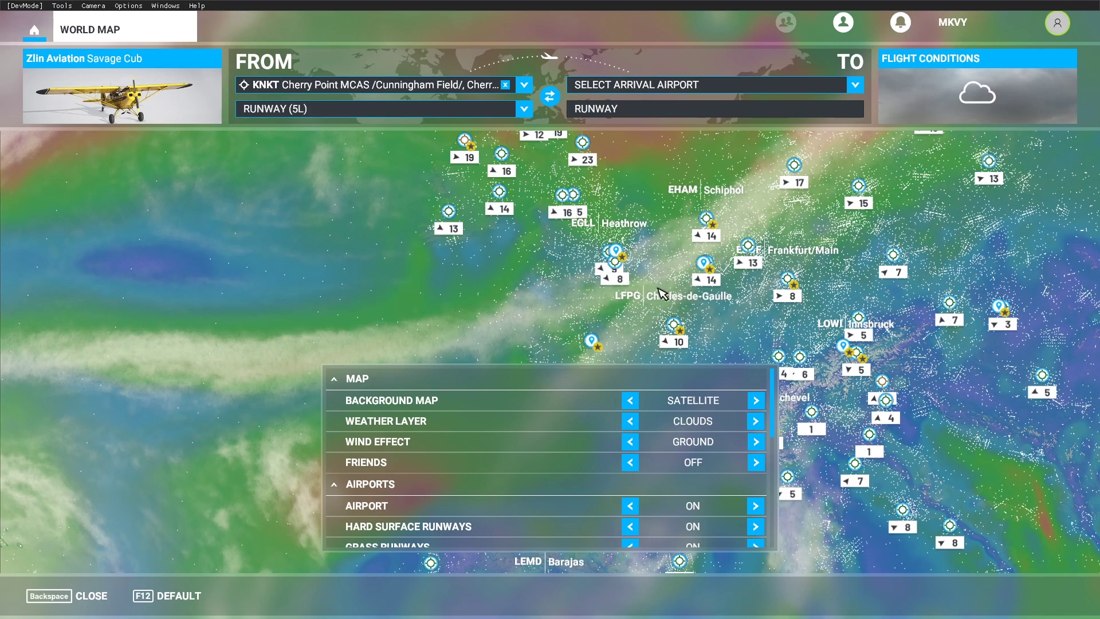
drag(533, 259, 553, 320)
drag(554, 328, 466, 143)
drag(596, 272, 506, 173)
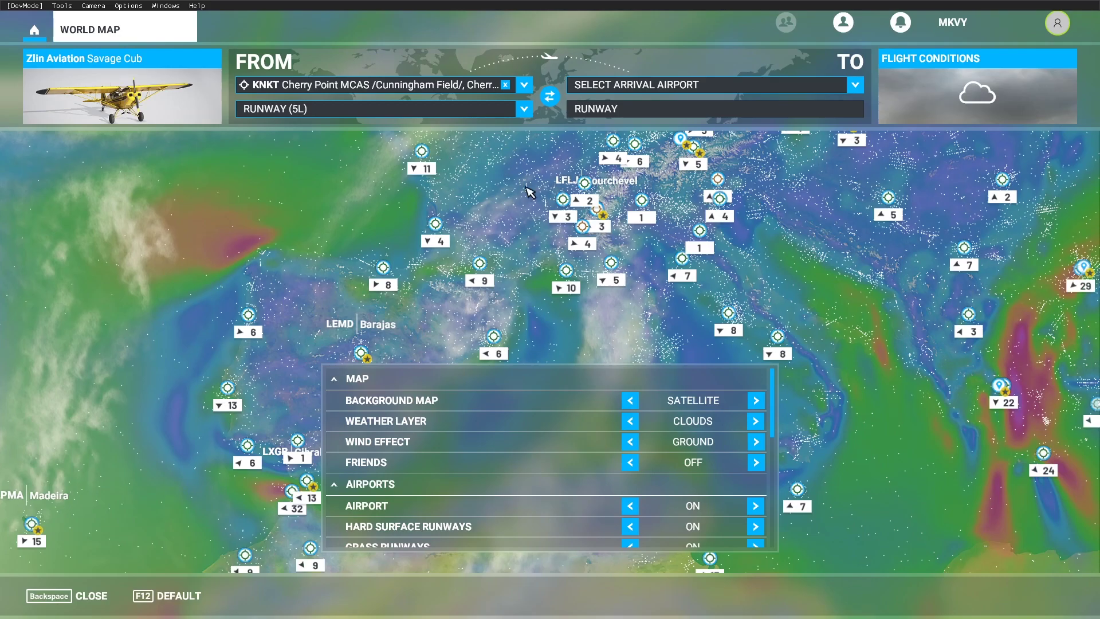
drag(663, 325, 399, 232)
Step: Survey the wind layer from North Africa across the Middle East and Asia to the Indian Ocean
scroll(608, 250, down, 5)
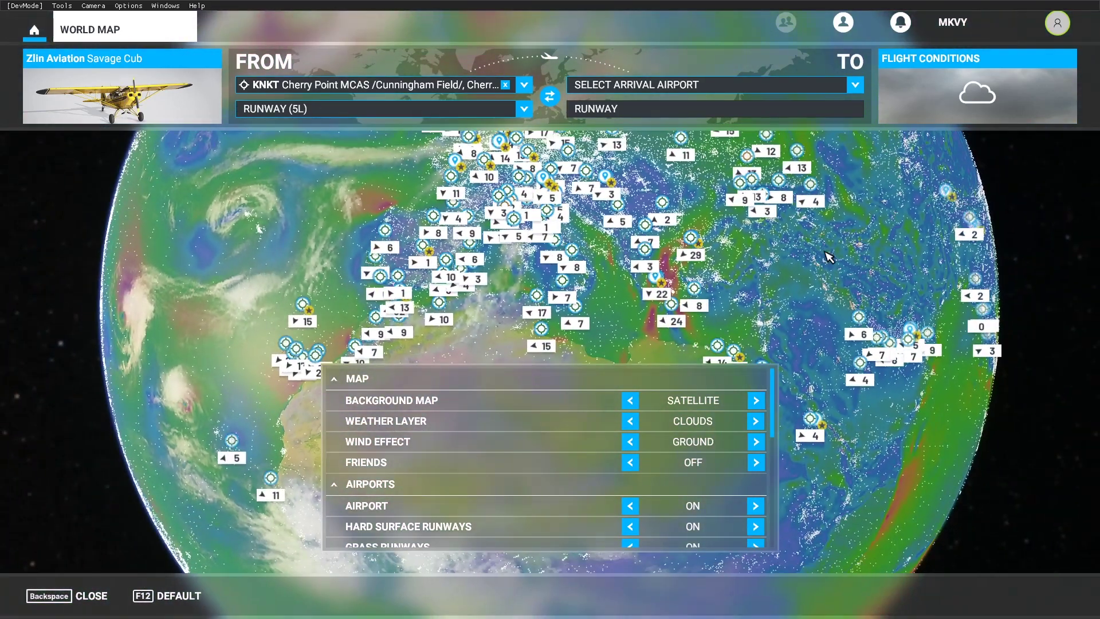
drag(829, 257, 552, 192)
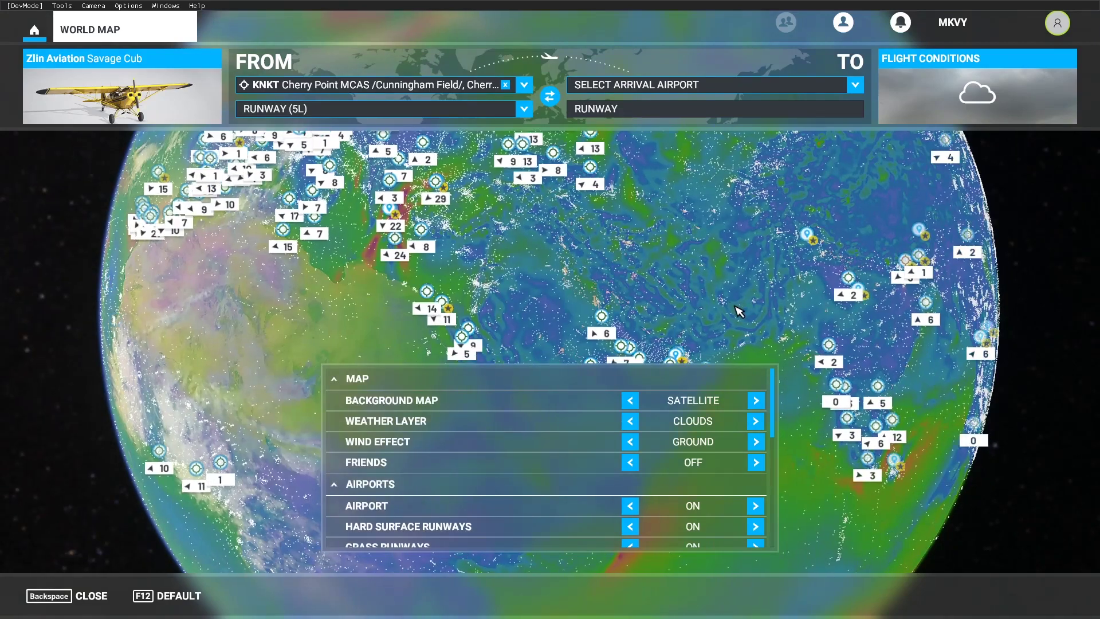
drag(737, 311, 576, 201)
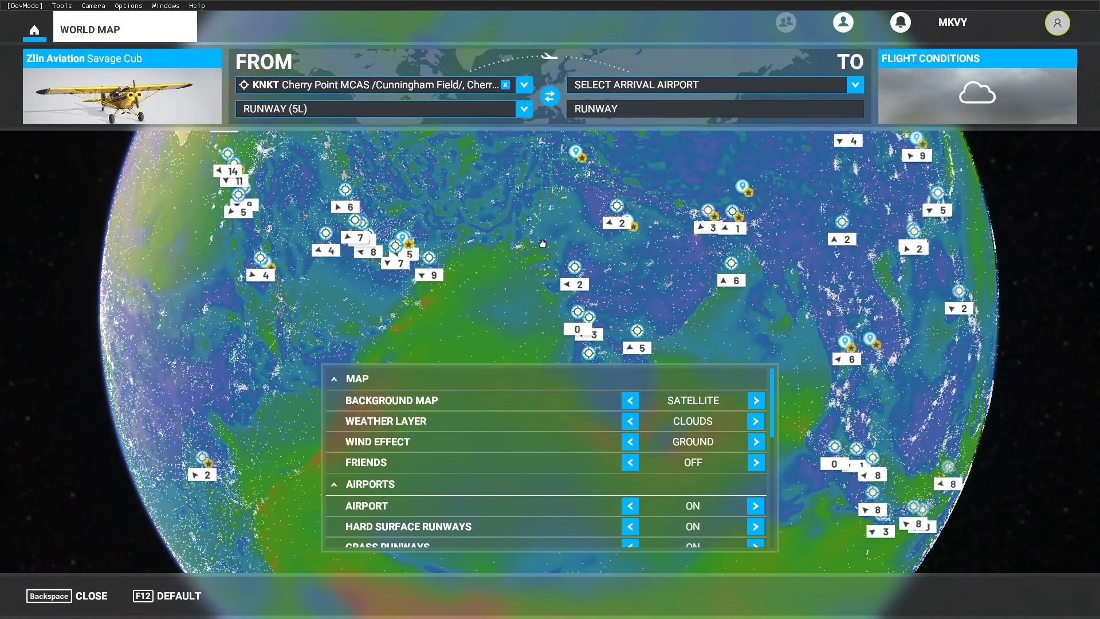
scroll(549, 250, down, 3)
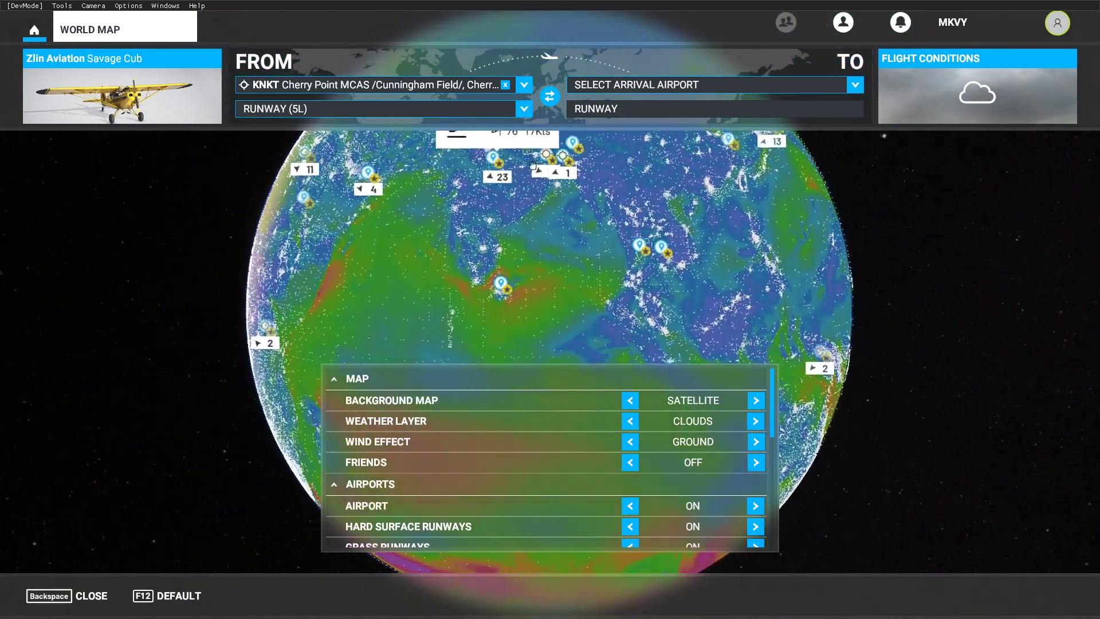
Step: Set the background map to IFR and inspect the winds over India and Southeast Asia
drag(523, 235, 651, 306)
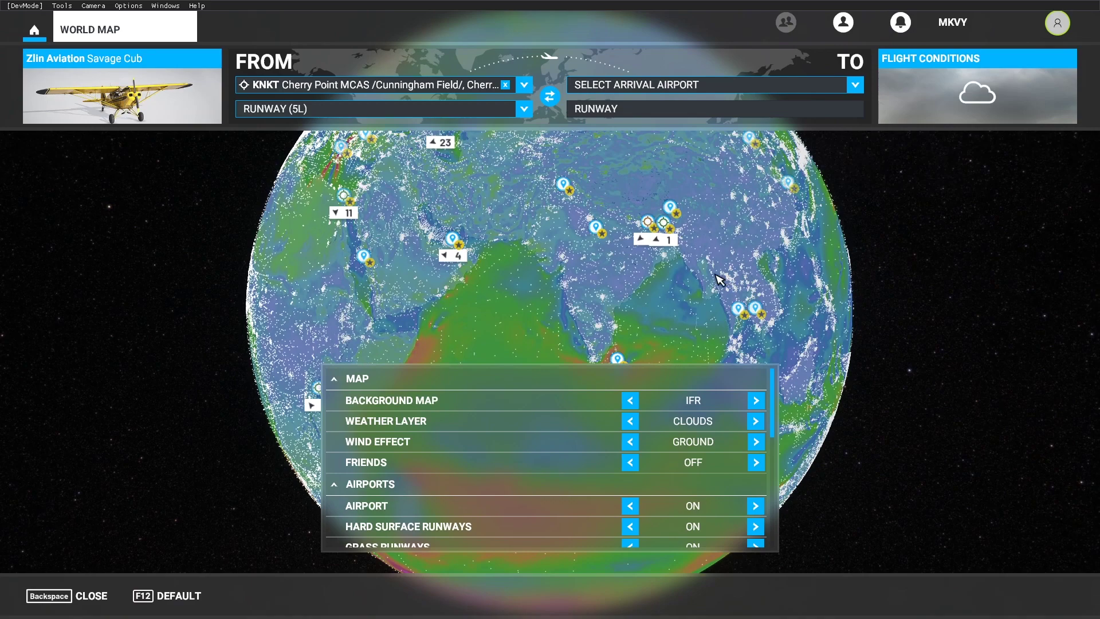
scroll(617, 309, up, 5)
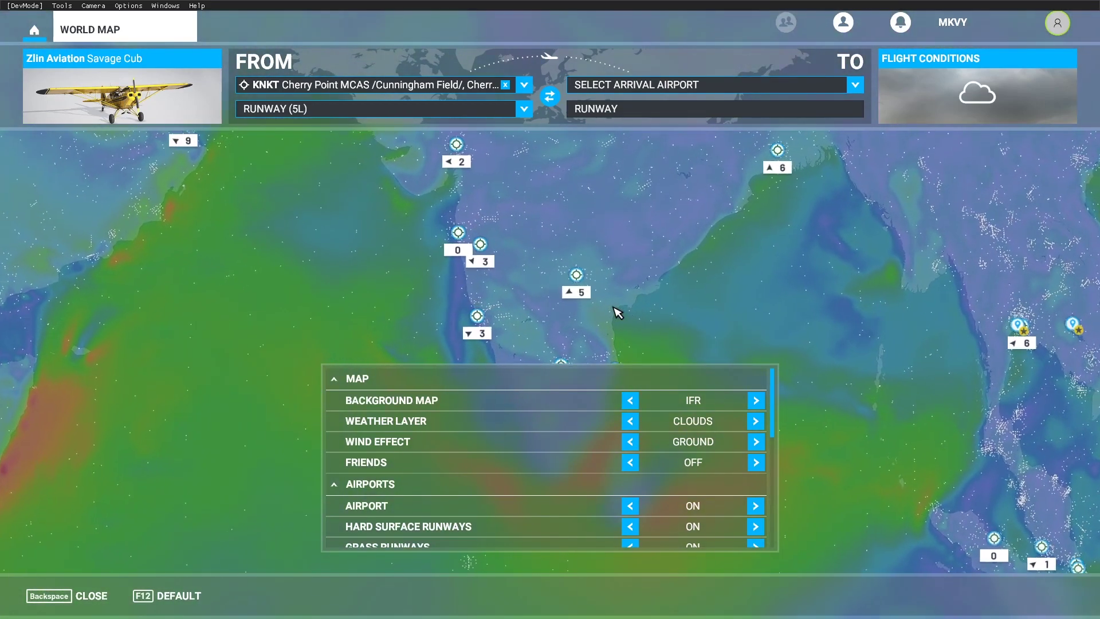
scroll(617, 312, up, 2)
drag(861, 287, 458, 238)
drag(771, 279, 389, 177)
drag(916, 299, 729, 253)
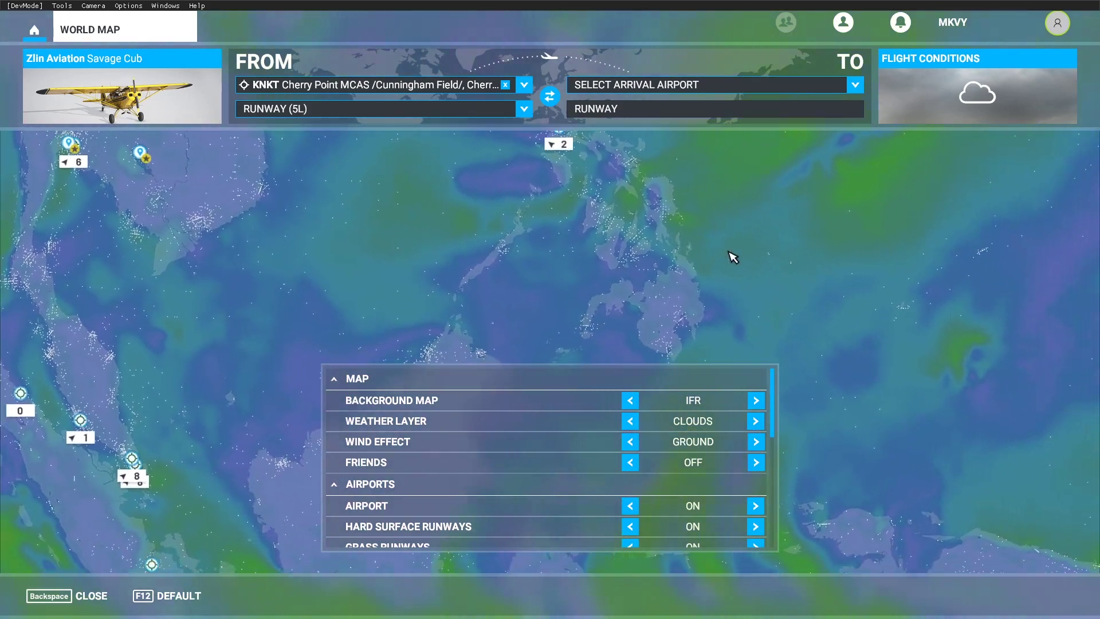
Step: Find YPPH Perth Intl in western Australia and set it as the departure airport
scroll(729, 255, down, 3)
drag(853, 321, 633, 128)
drag(882, 290, 782, 135)
drag(746, 304, 821, 180)
drag(776, 330, 749, 200)
drag(567, 299, 645, 313)
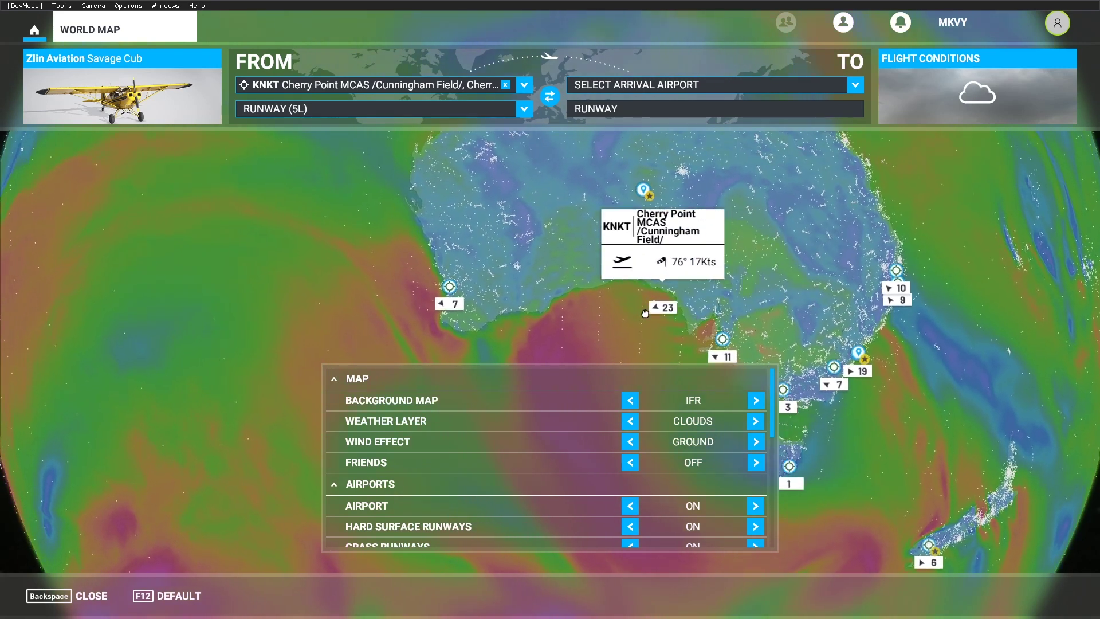
click(450, 287)
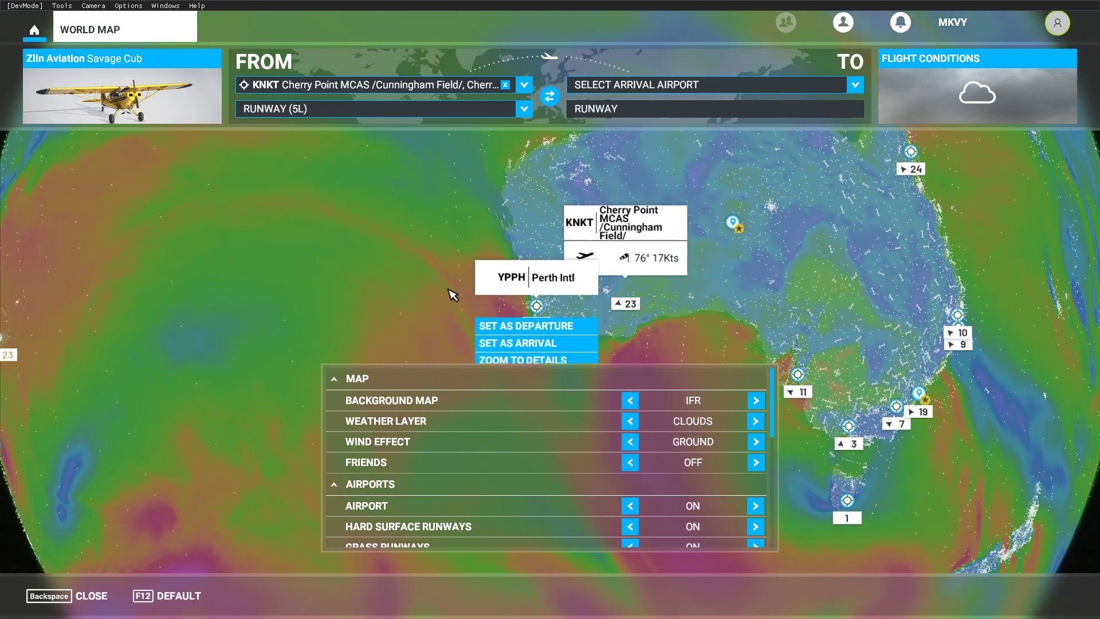
click(555, 331)
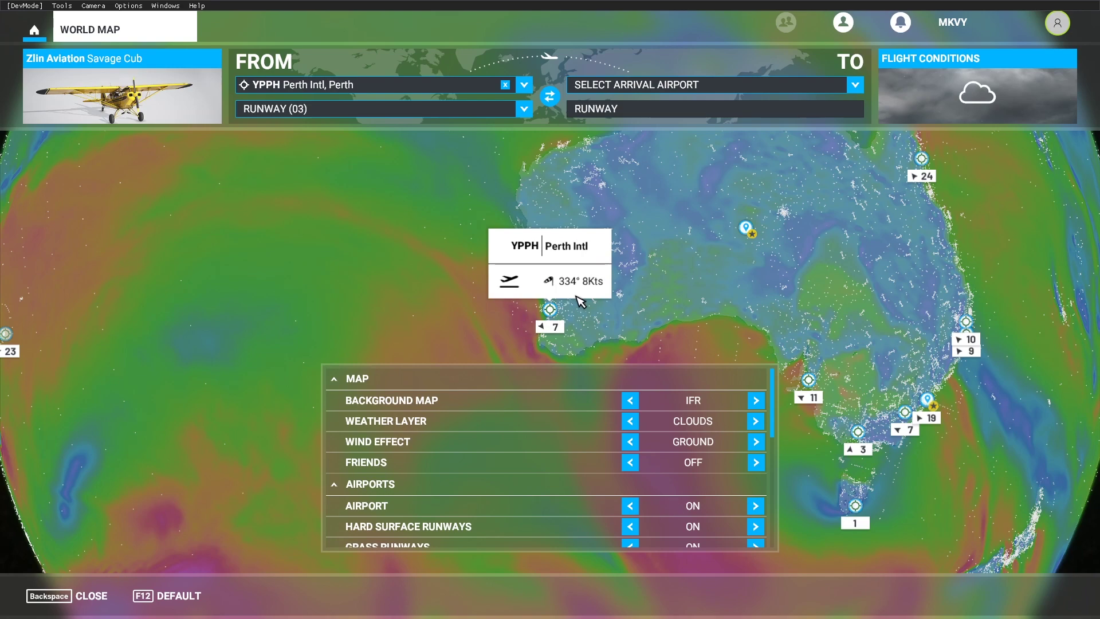
Step: Find NZGS Gisborne on New Zealand's North Island and set it as the departure airport
drag(846, 327, 517, 275)
drag(800, 335, 560, 207)
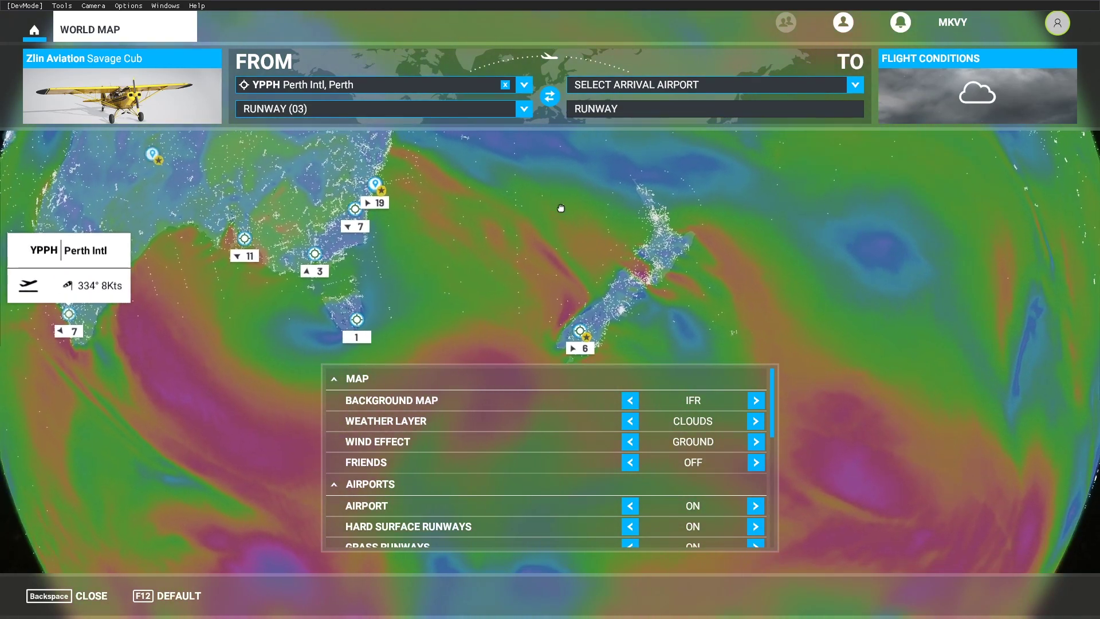
scroll(646, 229, up, 5)
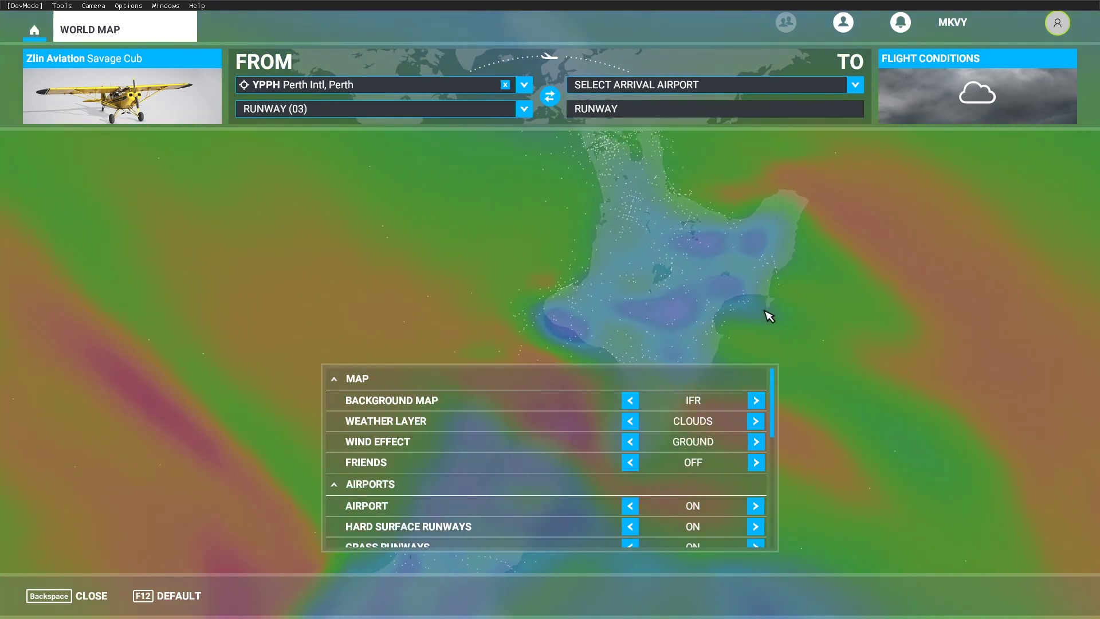
scroll(682, 297, up, 4)
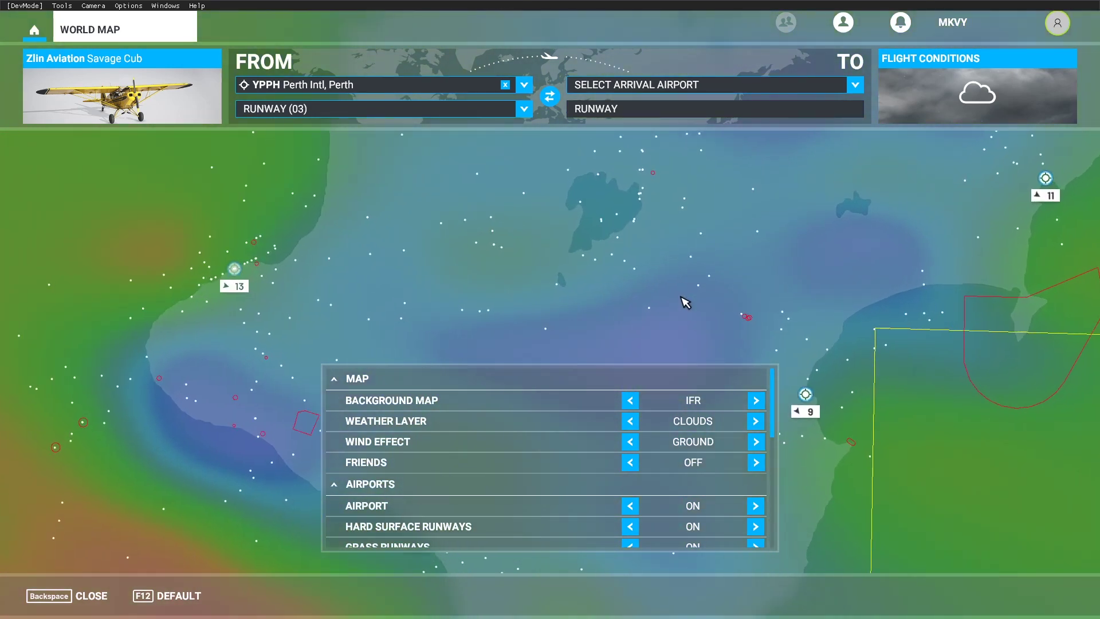
drag(813, 260, 633, 255)
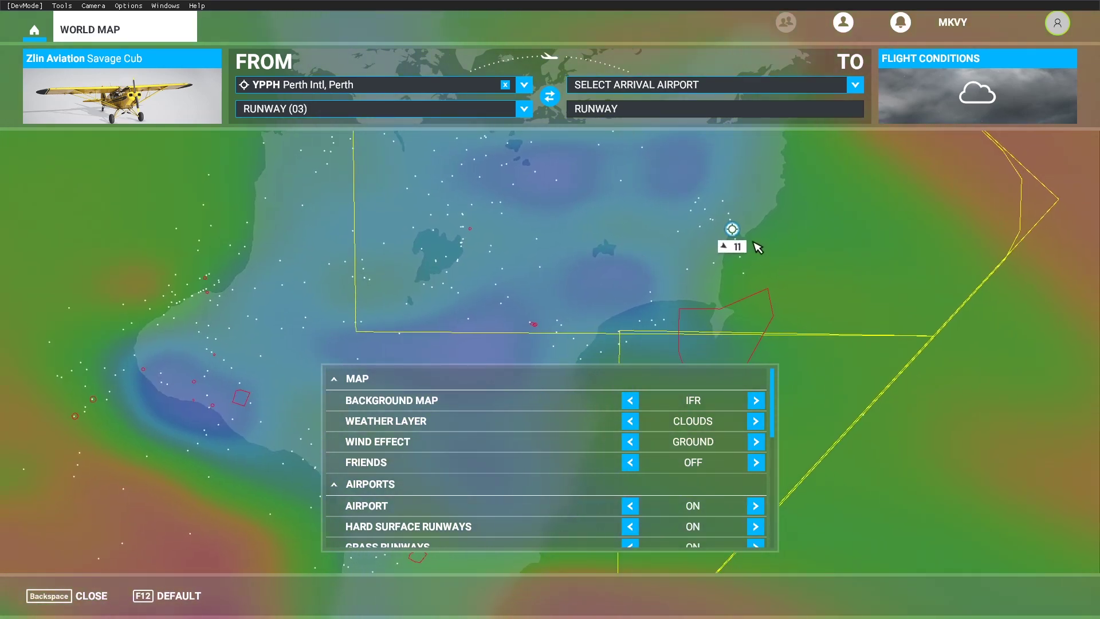
click(732, 229)
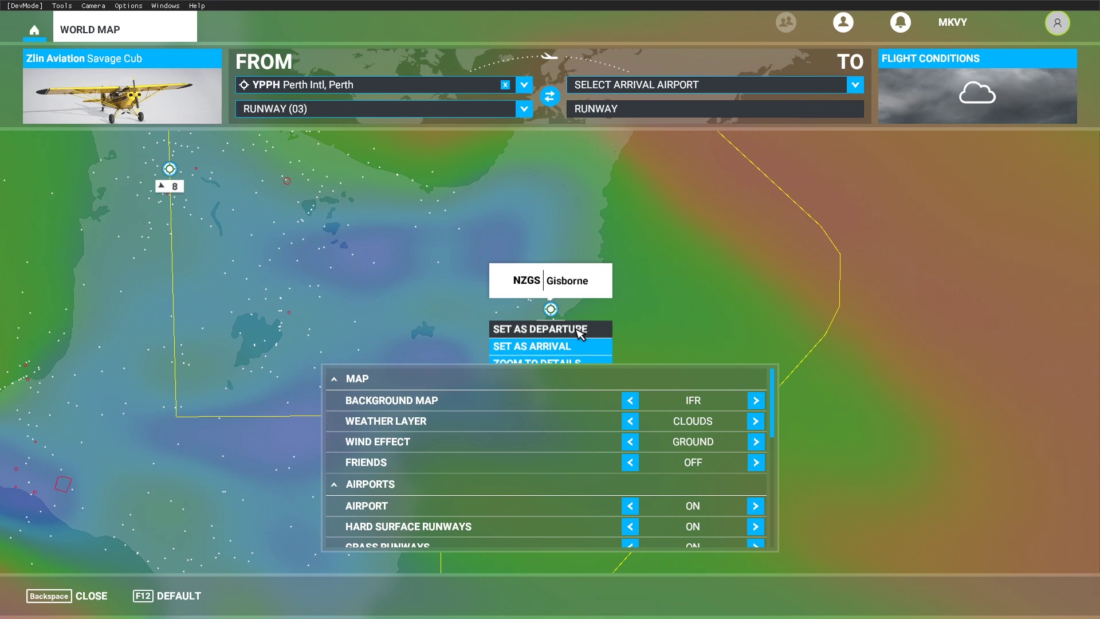
click(580, 331)
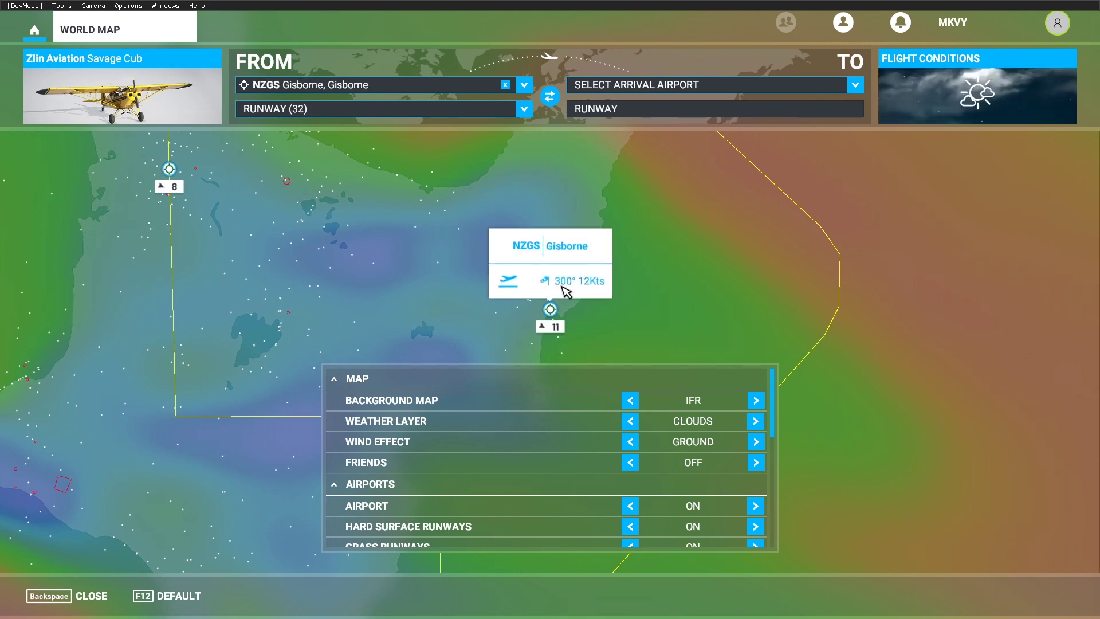
Step: Set NZNR Napier on New Zealand's North Island as the departure airport
drag(419, 261, 712, 228)
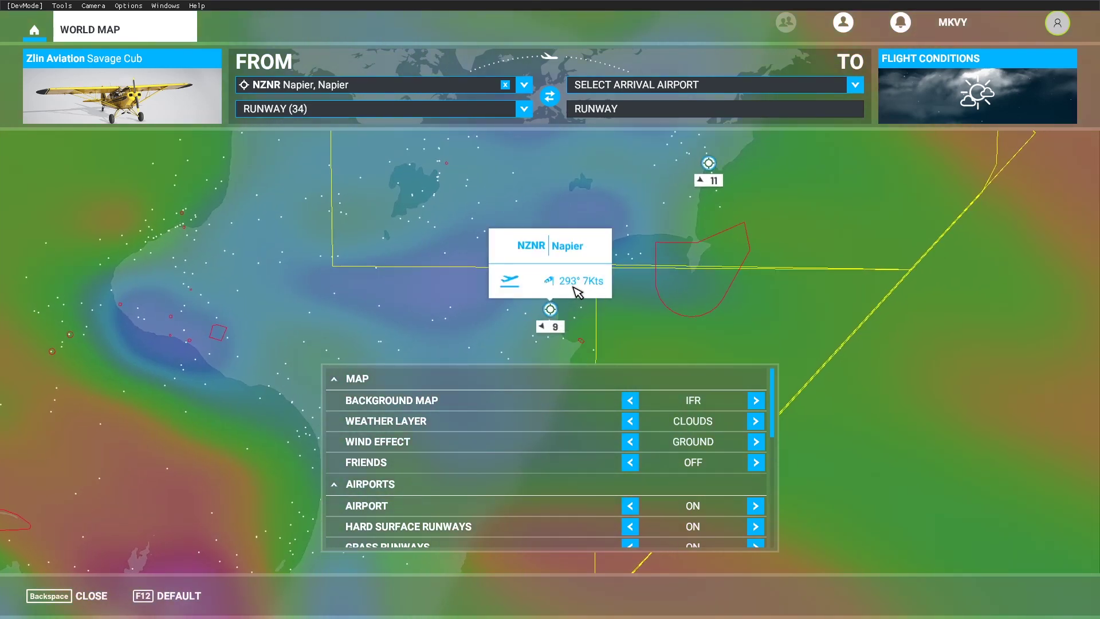
drag(418, 305, 663, 174)
scroll(624, 314, down, 5)
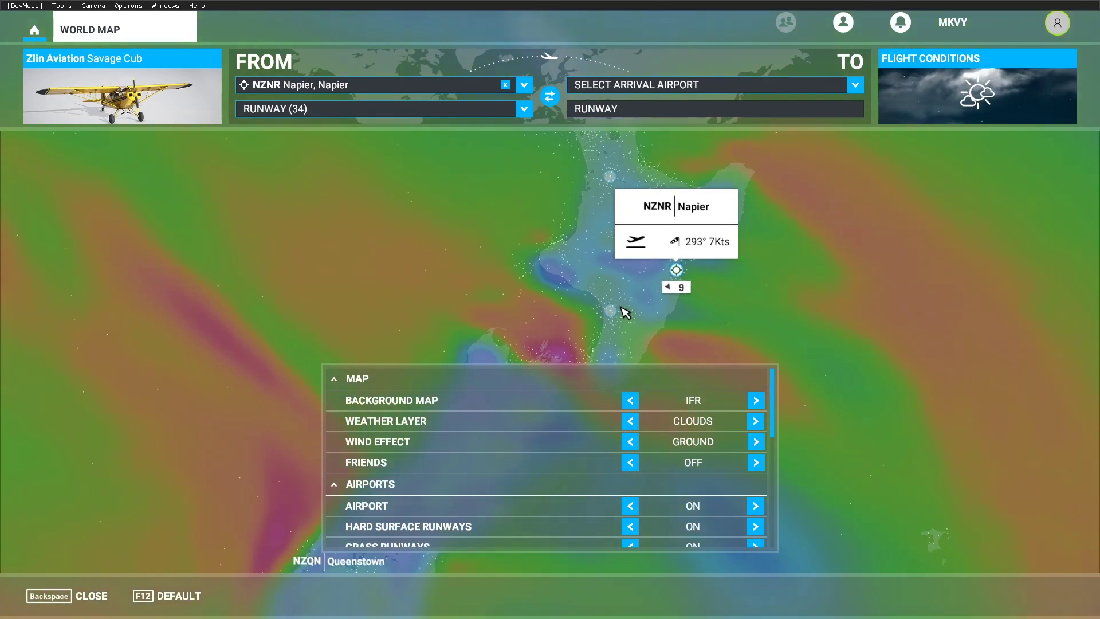
Step: Find UNNT Tolmachevo at Novosibirsk in Siberia and set it as the departure airport
scroll(624, 312, down, 5)
drag(376, 239, 766, 361)
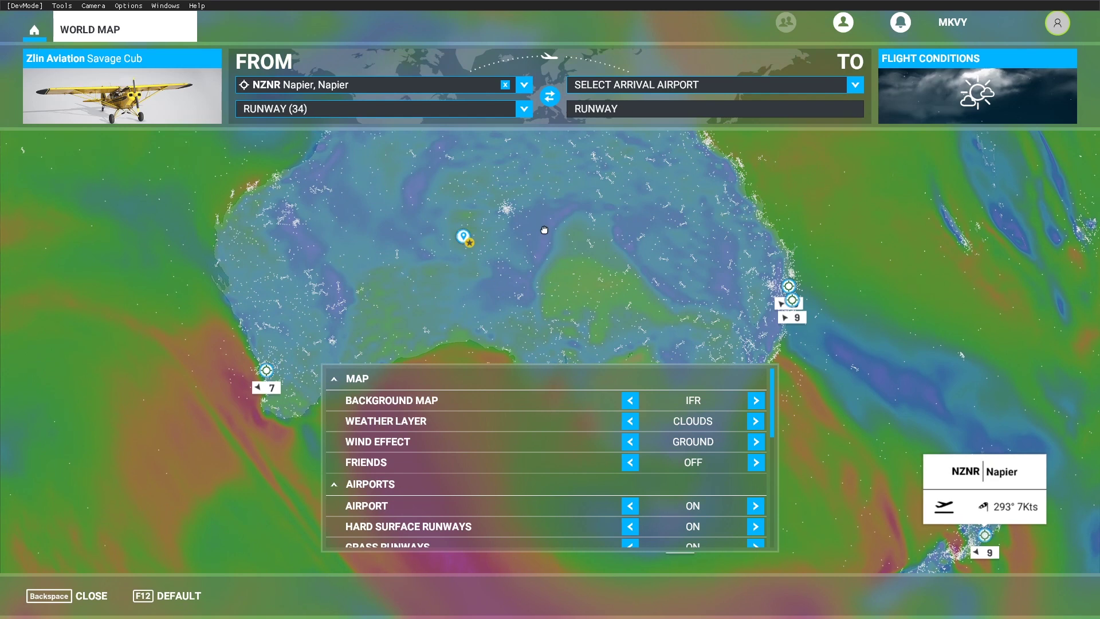
drag(542, 216, 560, 322)
drag(573, 253, 356, 274)
scroll(691, 287, down, 5)
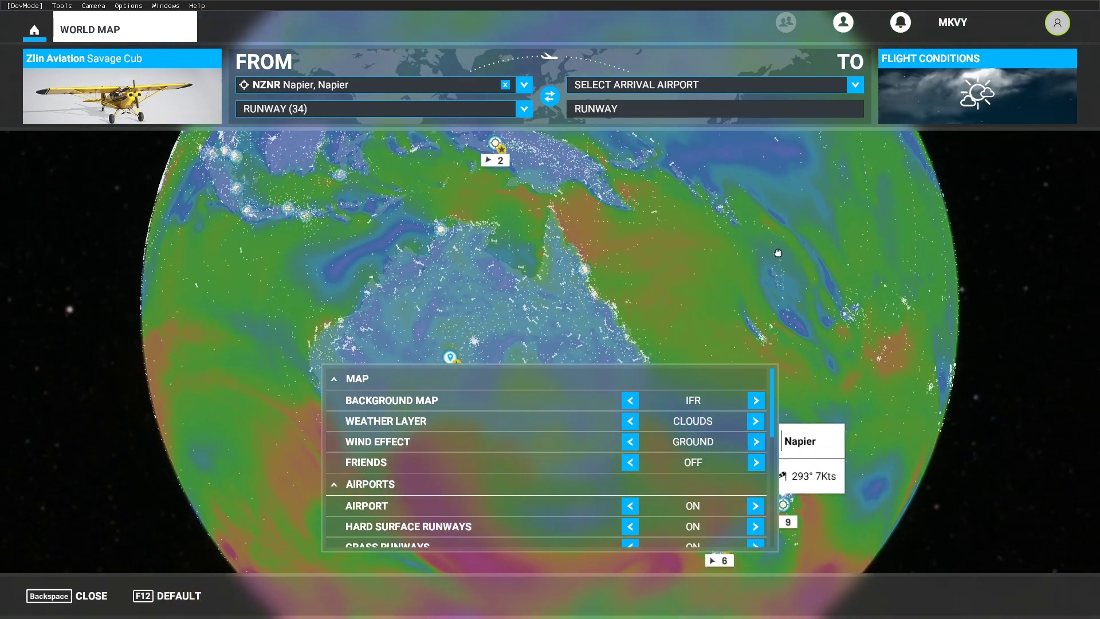
drag(569, 191, 729, 316)
drag(627, 220, 796, 355)
drag(645, 252, 646, 358)
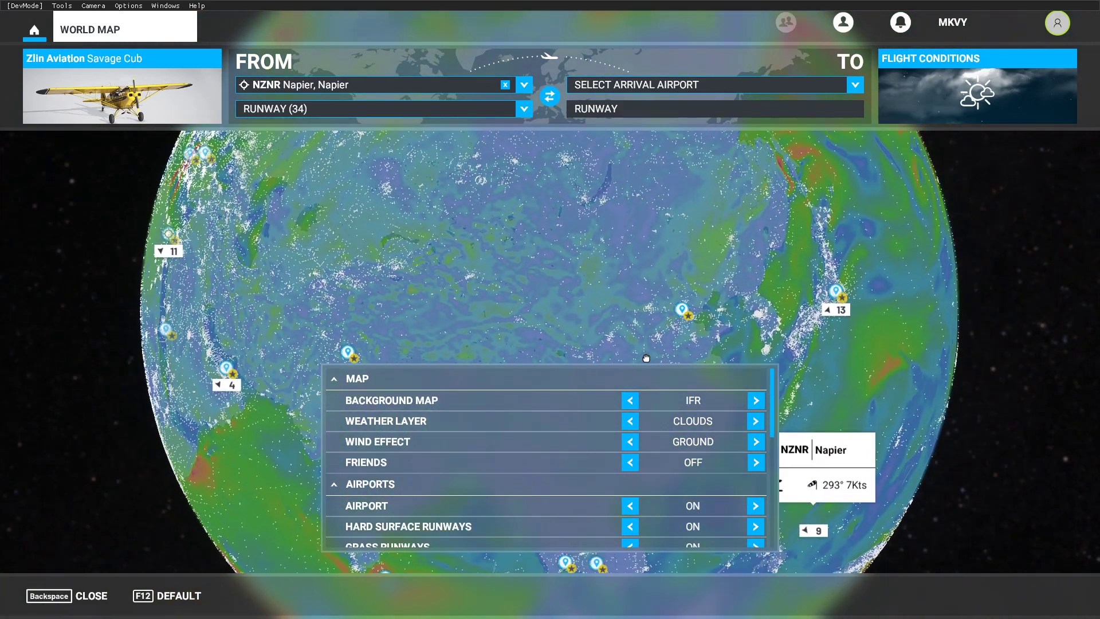
drag(600, 230, 611, 334)
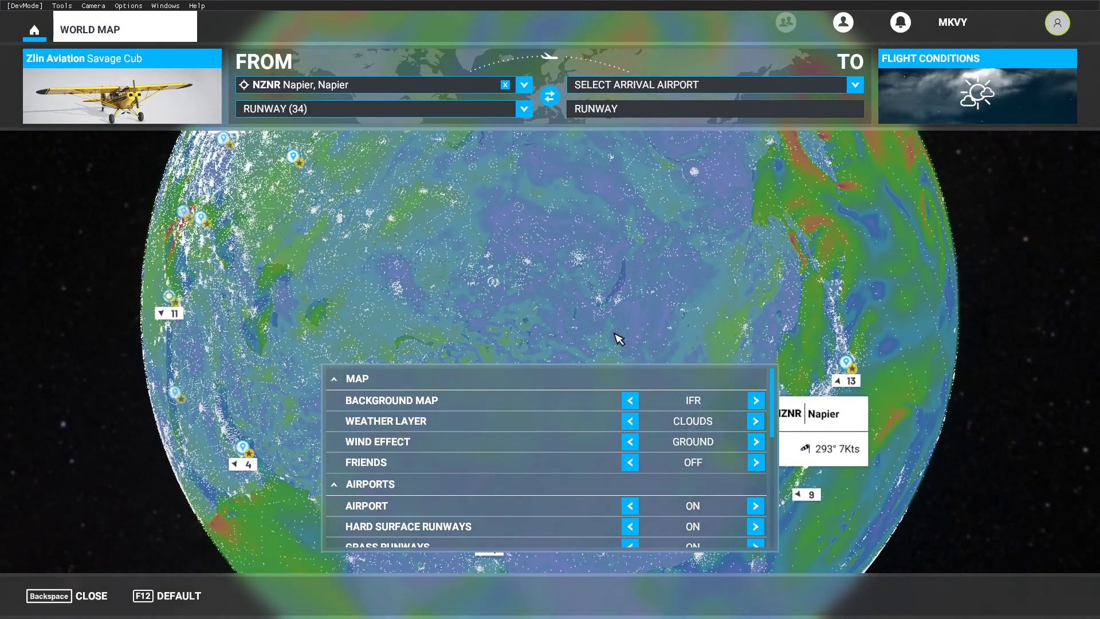
scroll(659, 253, up, 1)
scroll(659, 254, up, 3)
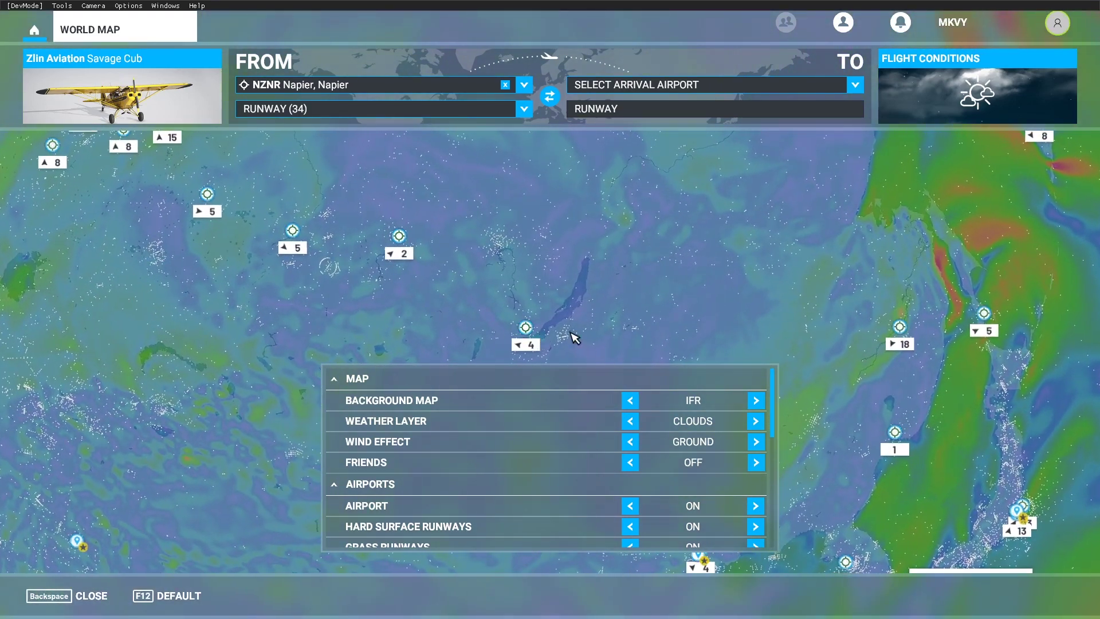
click(293, 231)
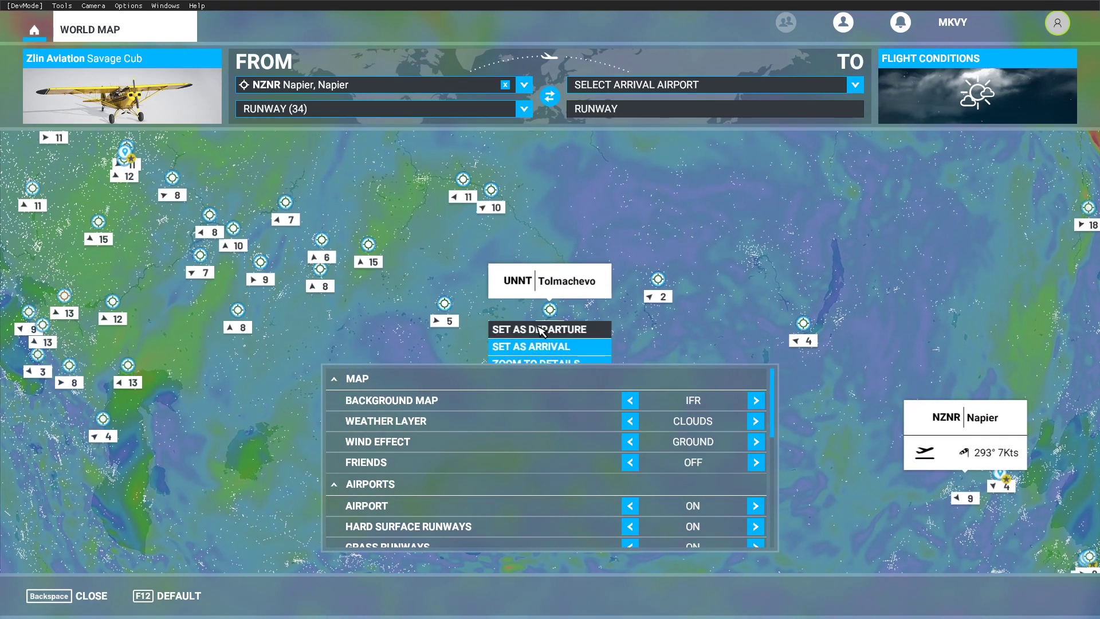
click(540, 330)
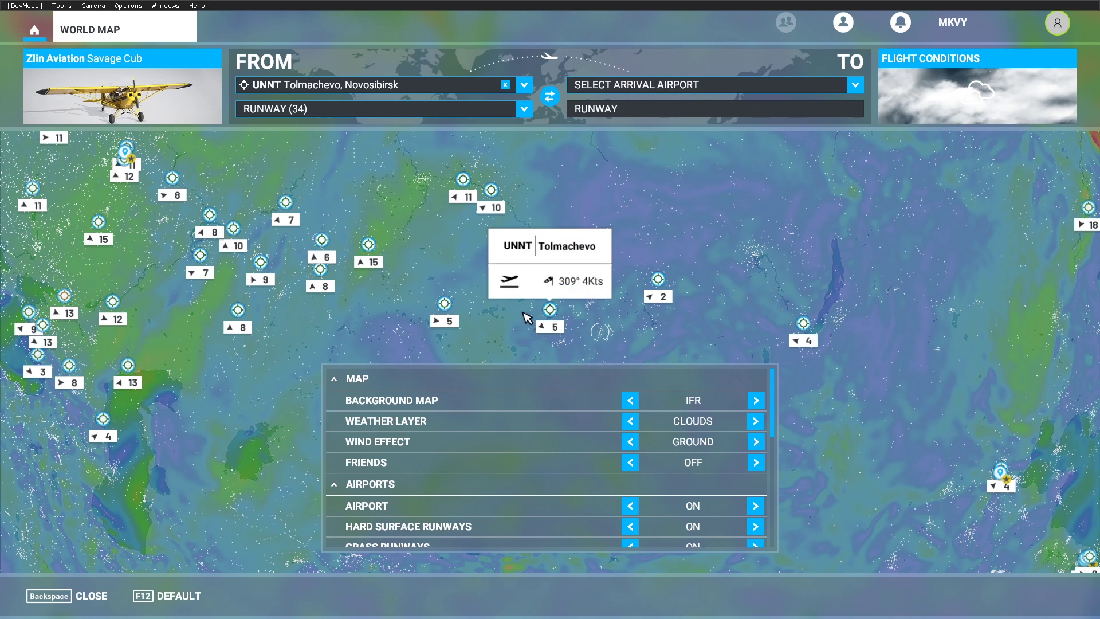
Step: Set UIII Irkutsk, east of Novosibirsk, as the departure airport
drag(730, 336, 619, 310)
click(687, 326)
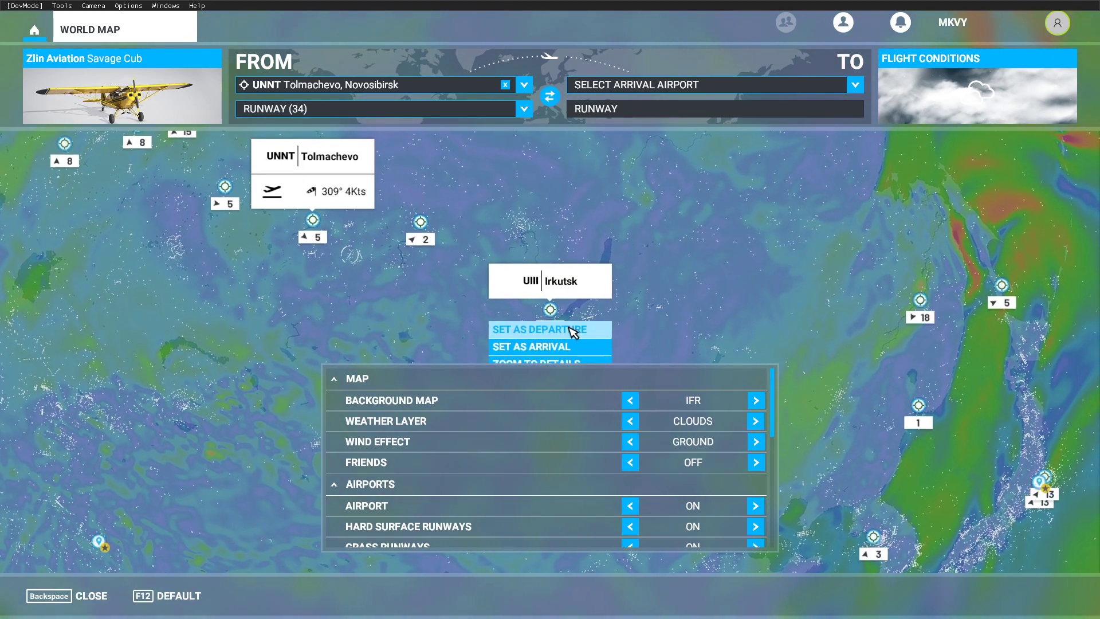
click(569, 330)
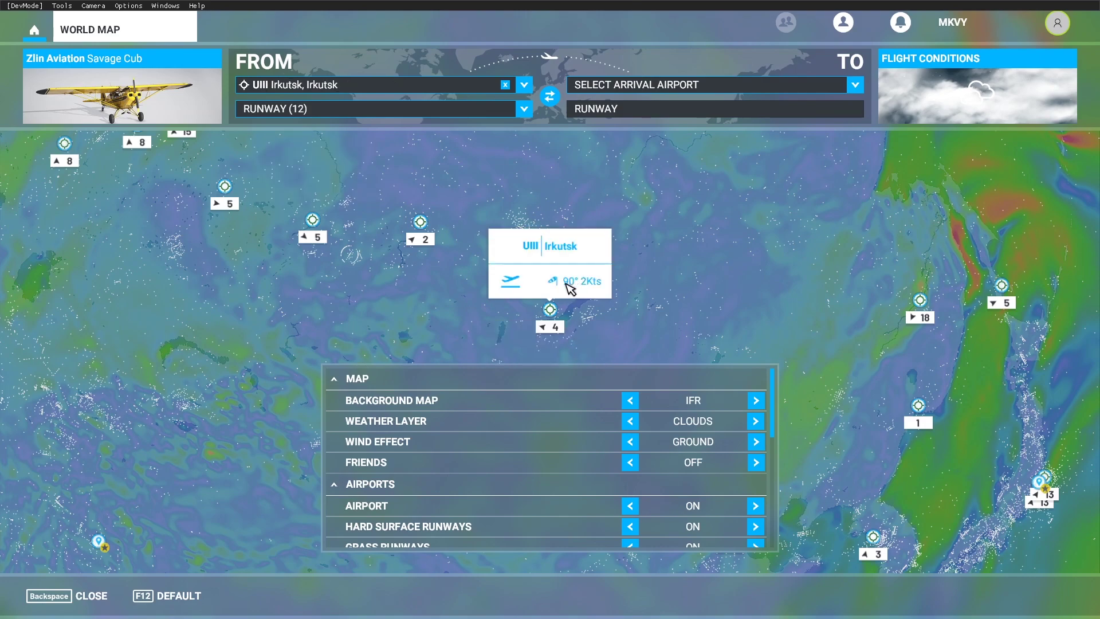
Step: Find PHNL Honolulu Intl in the Hawaiian Islands and set it as the departure airport
scroll(816, 333, down, 5)
drag(815, 332, 367, 292)
drag(805, 297, 725, 231)
scroll(532, 298, up, 5)
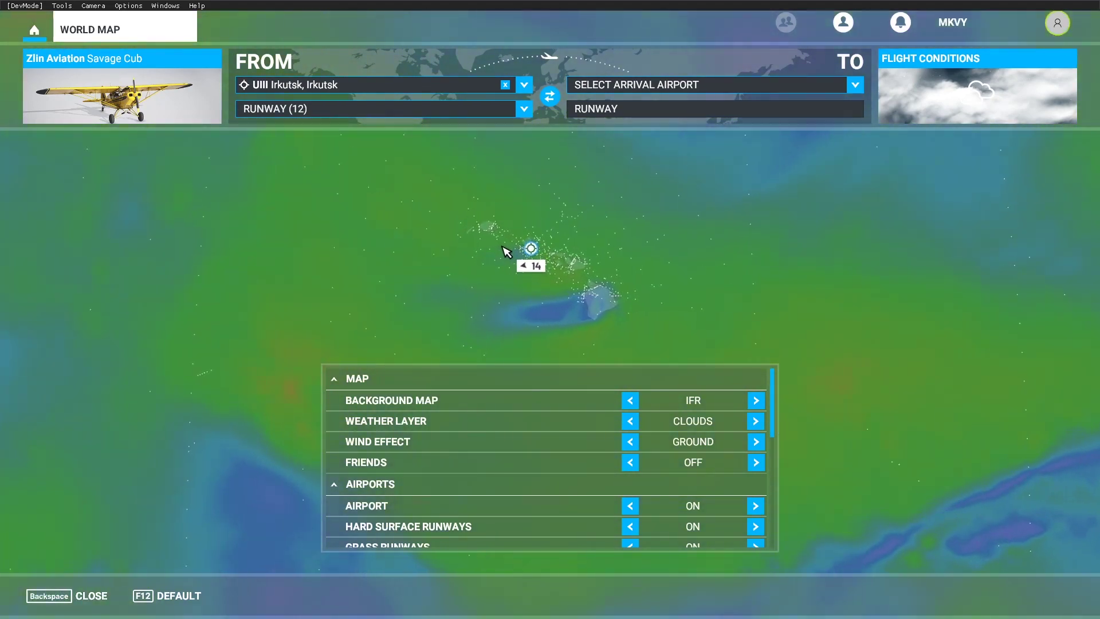
click(532, 245)
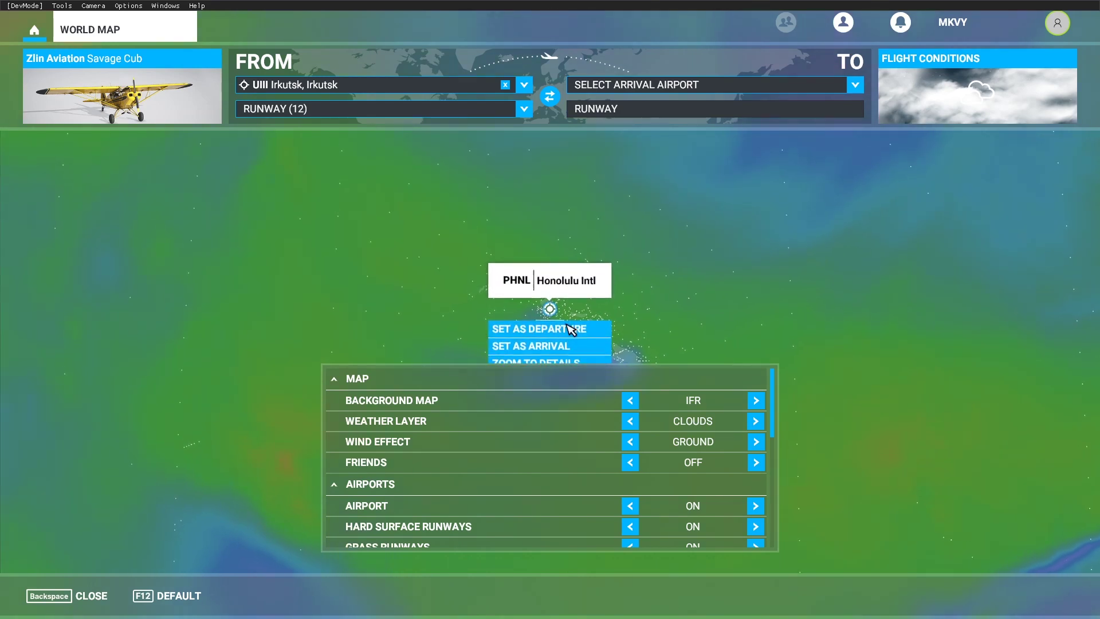
click(558, 329)
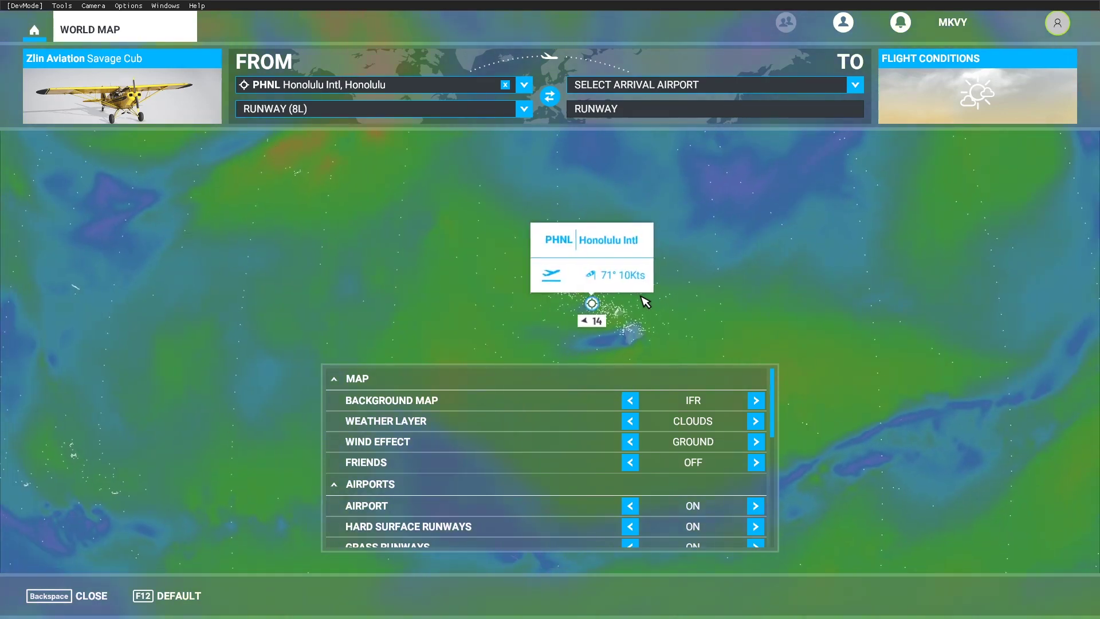
Step: Find DIAP Felix Houphouet-Boigny at Abidjan on the West African coast and set it as the departure airport
drag(826, 290, 41, 226)
scroll(523, 296, down, 5)
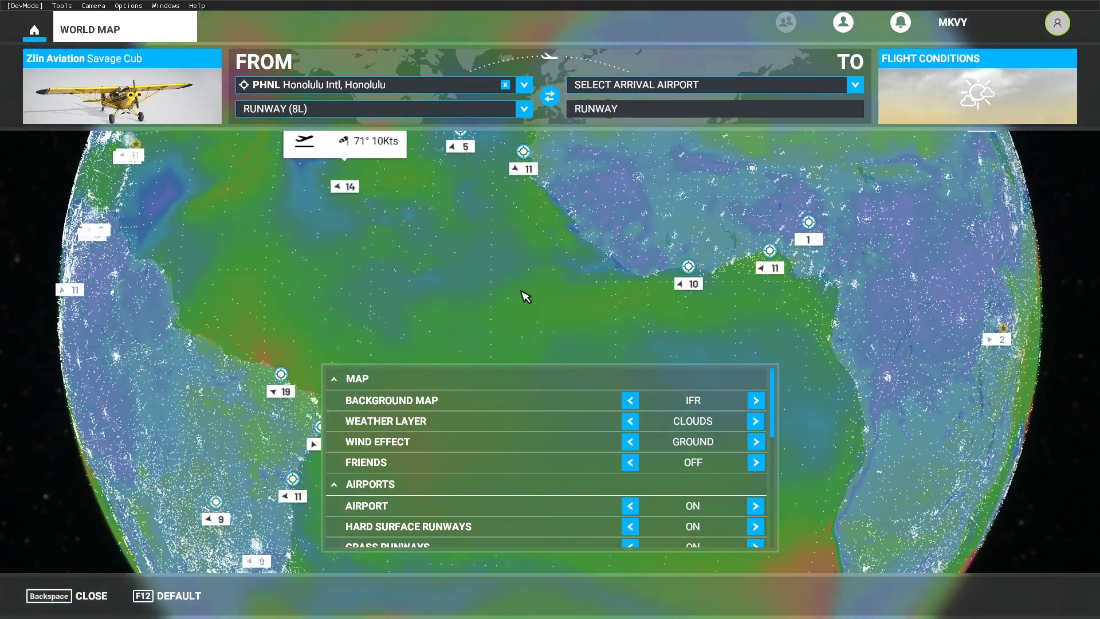
drag(712, 237, 623, 321)
scroll(624, 303, up, 8)
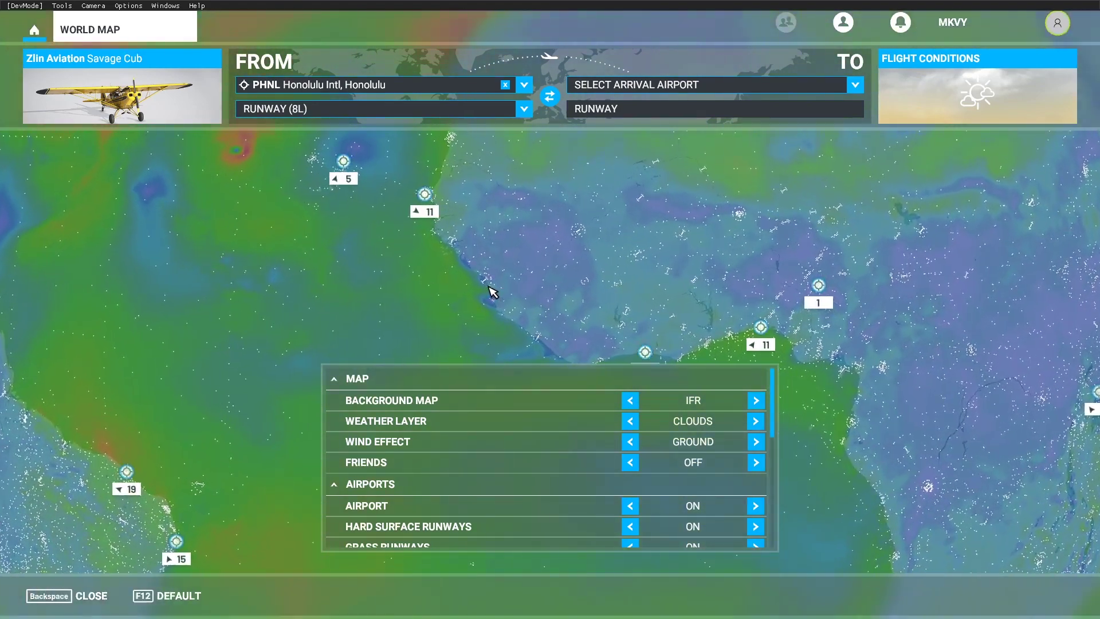
drag(582, 300, 407, 171)
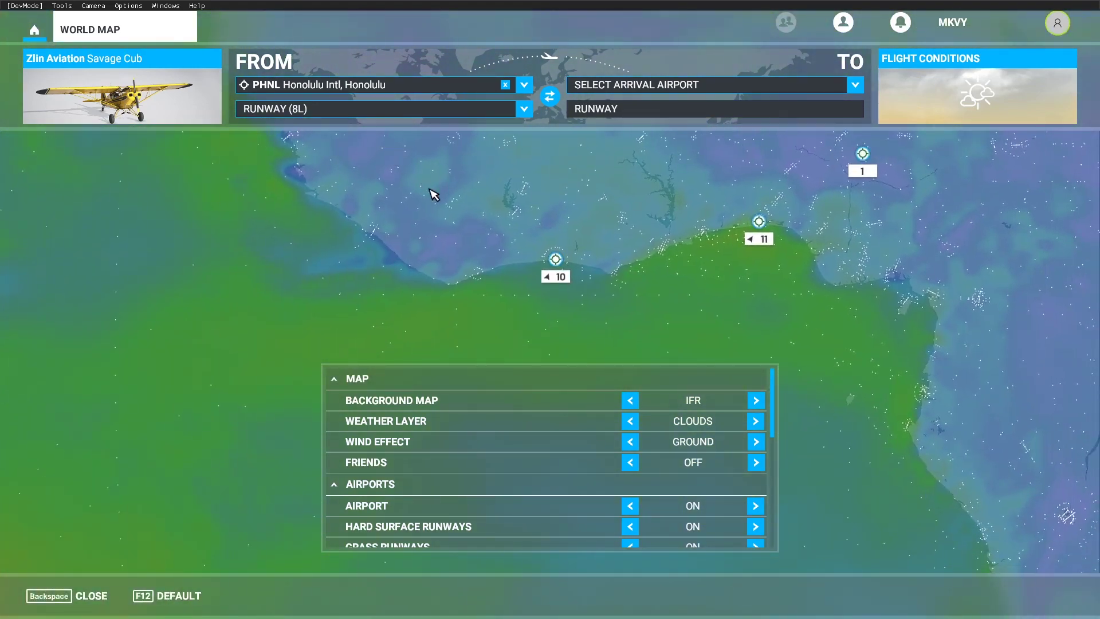
scroll(585, 251, up, 3)
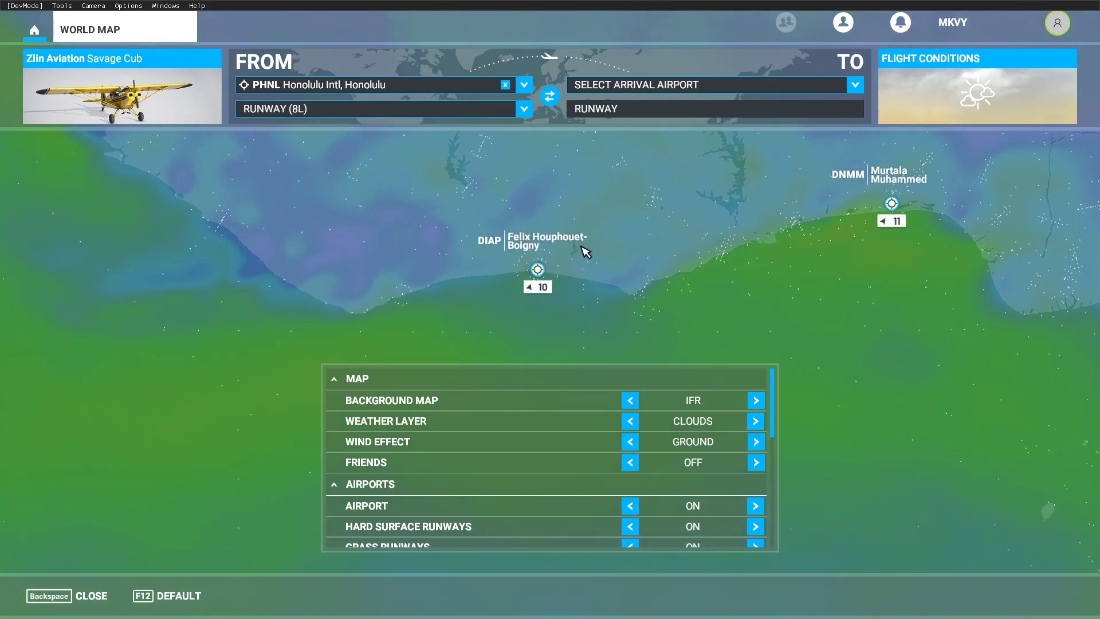
click(517, 283)
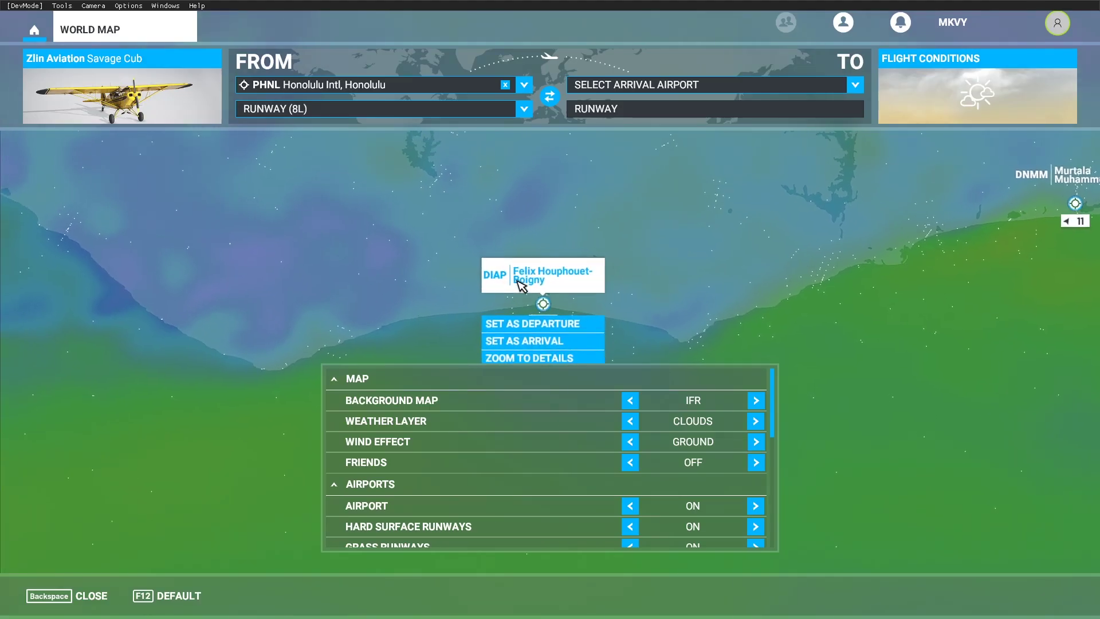
click(539, 329)
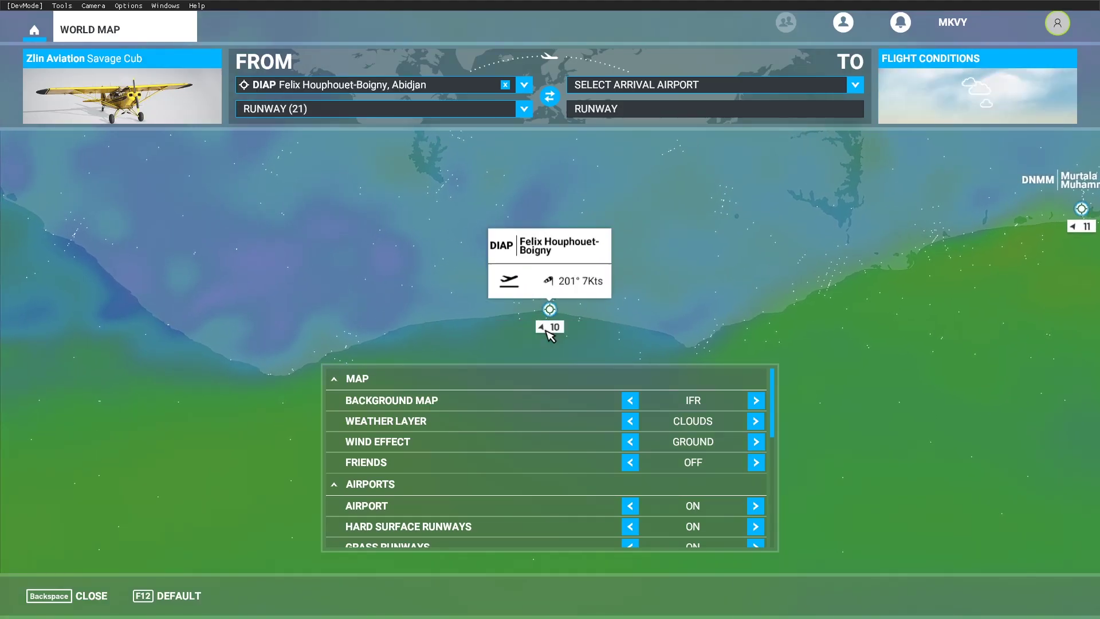
Step: Set DNMM Murtala Muhammed at Lagos, east of Abidjan, as the departure airport
mouse_move(849, 239)
mouse_down()
mouse_move(653, 240)
mouse_move(682, 253)
mouse_up()
click(561, 265)
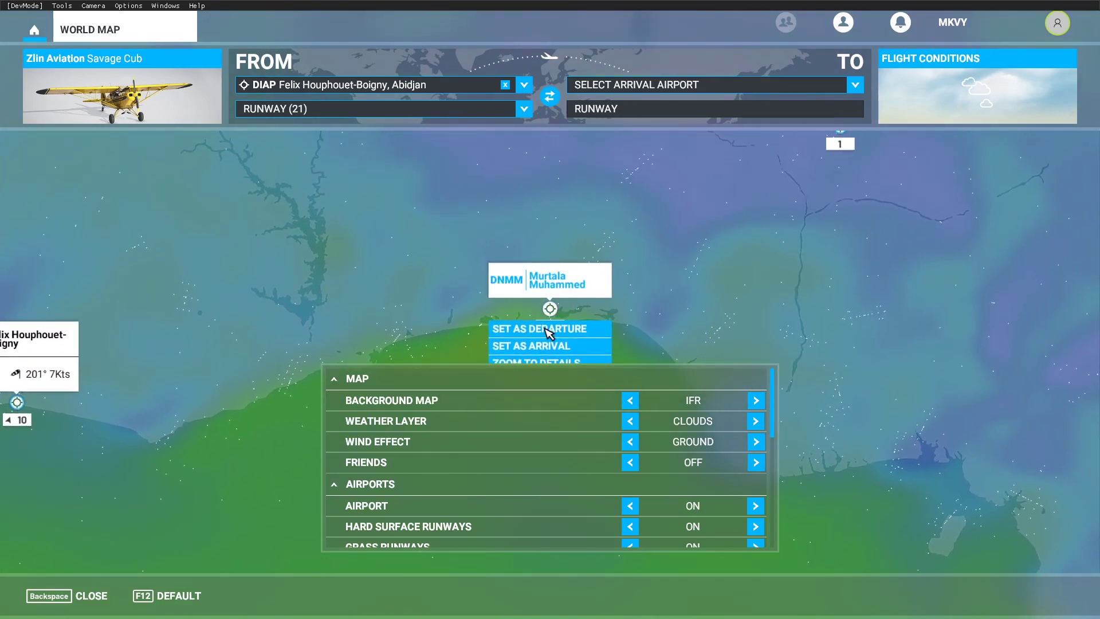
click(548, 330)
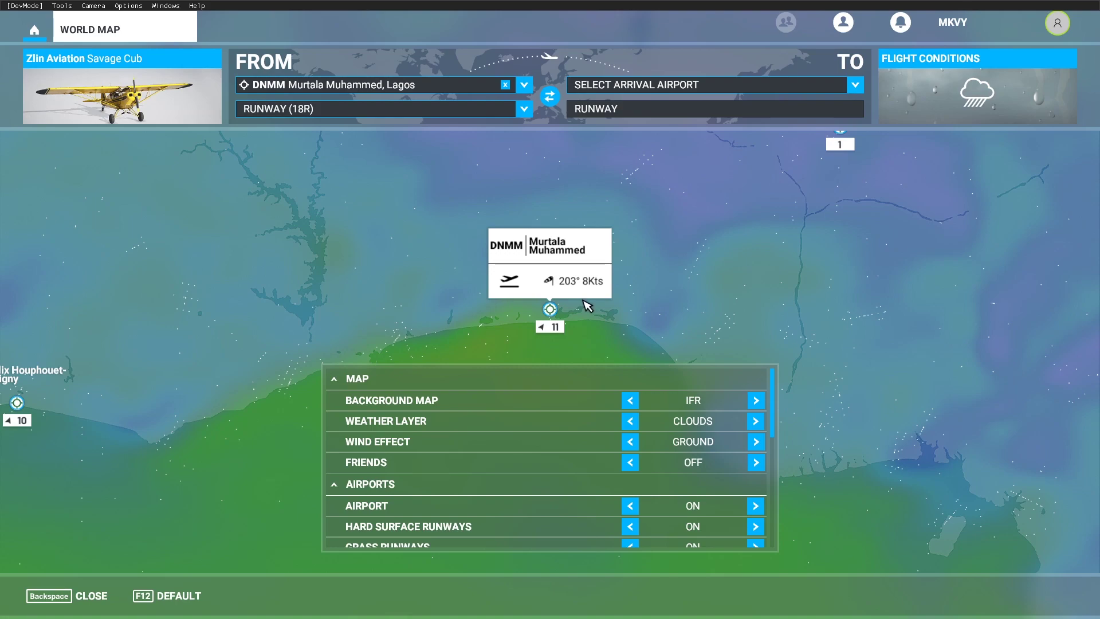
Step: Examine the wind layer and airport wind labels over West Africa, the British Isles and western Europe
scroll(847, 270, down, 4)
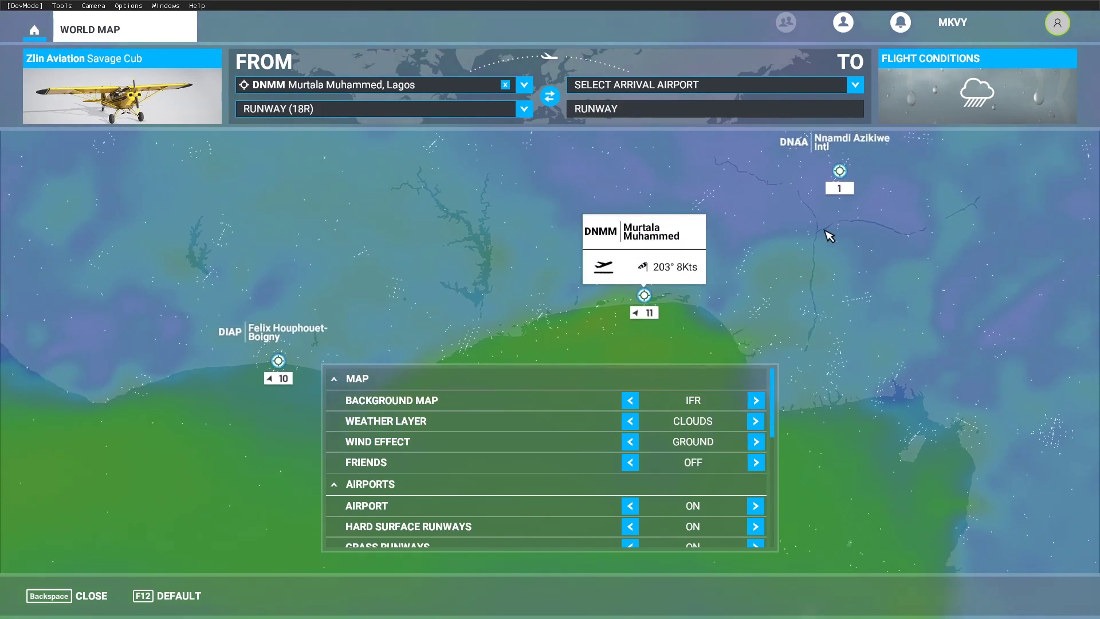
scroll(747, 277, down, 5)
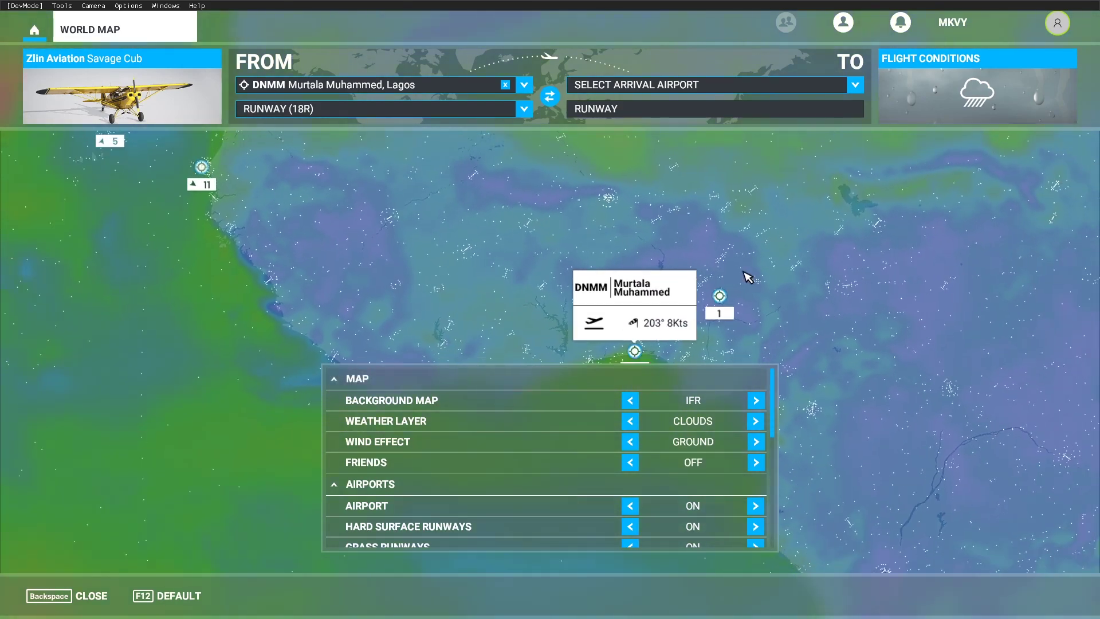
drag(872, 257, 689, 404)
drag(678, 229, 809, 339)
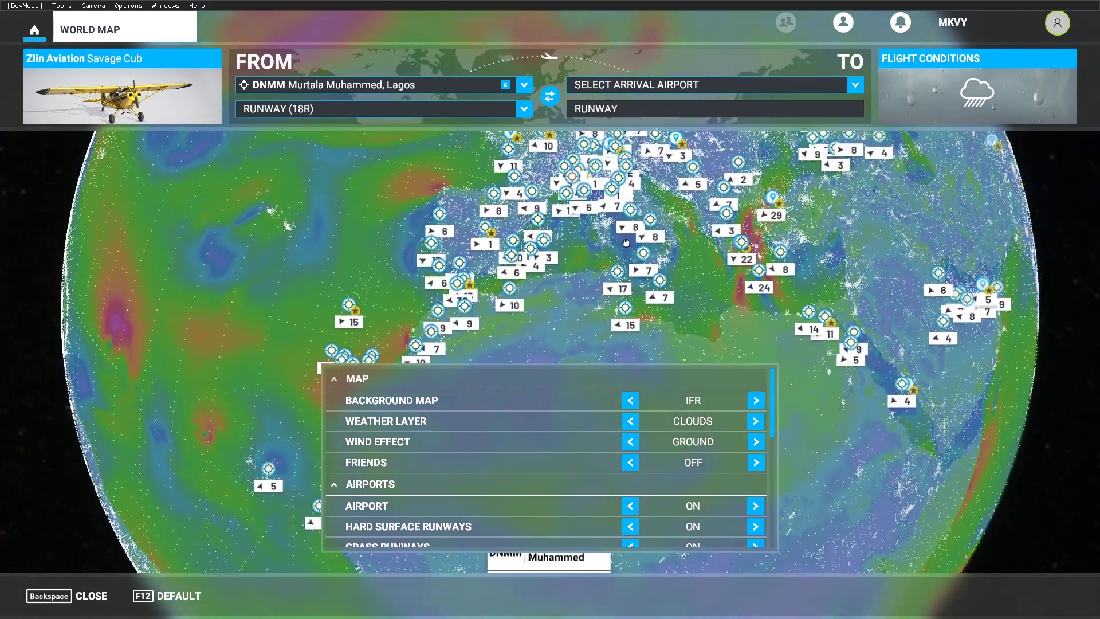
scroll(617, 231, up, 4)
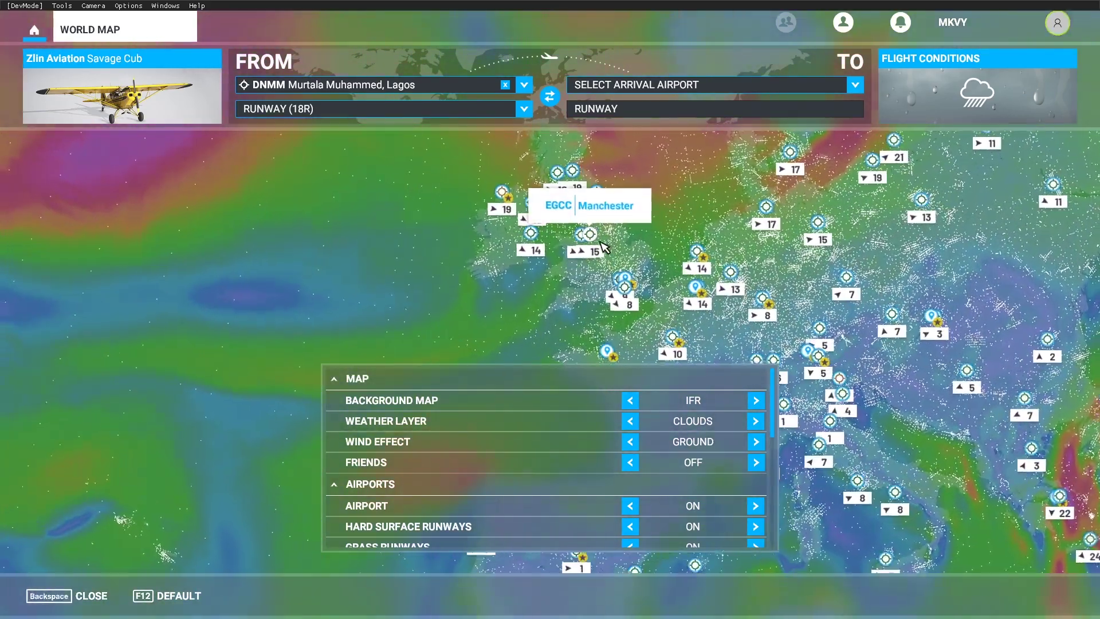
scroll(603, 246, up, 3)
drag(501, 279, 344, 189)
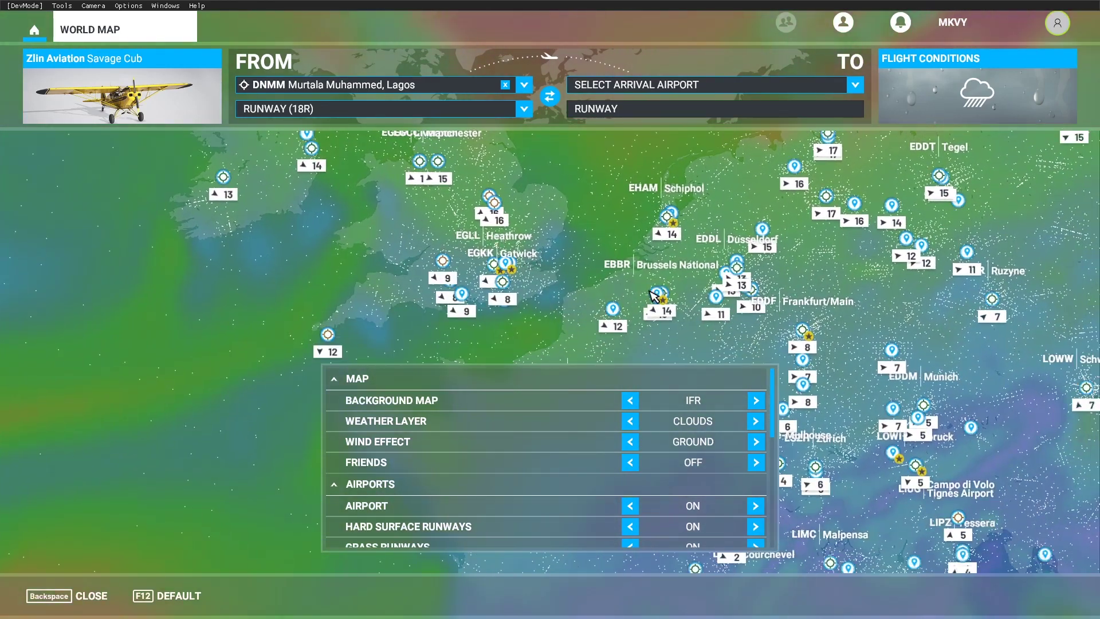
scroll(649, 296, down, 4)
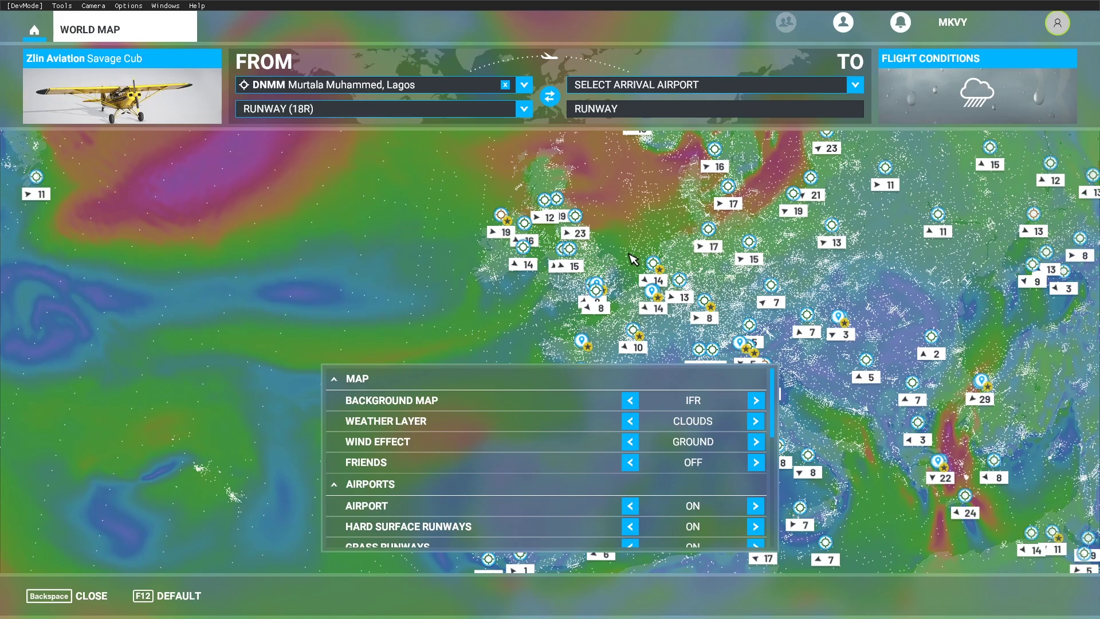